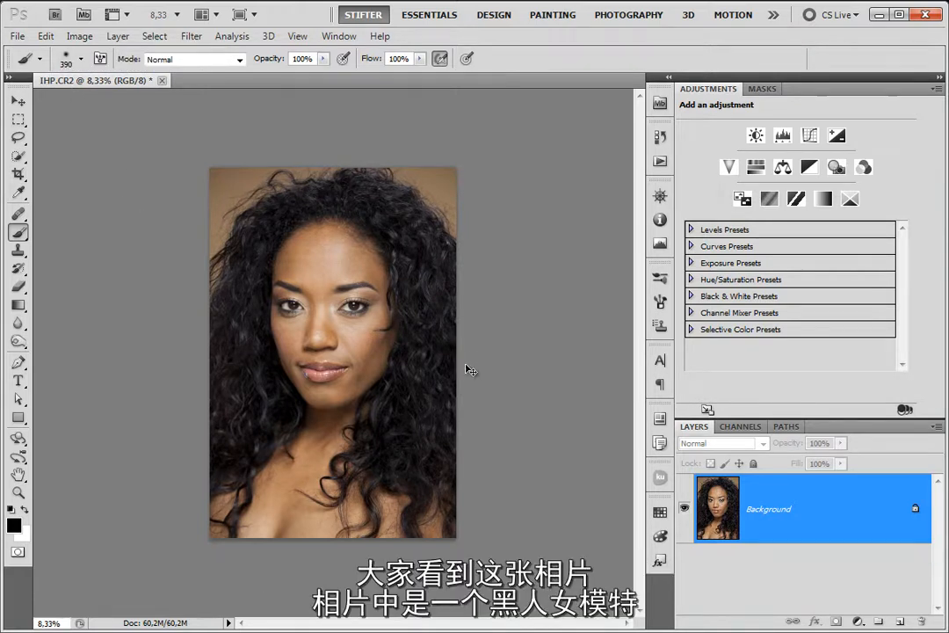
Step: Examine the model's skin texture up close on the forehead, cheeks, mouth area and chin
key("ctrl+1")
left_click_drag(432, 267, 516, 504)
left_click_drag(474, 277, 439, 371)
scroll(439, 369, "down", 3)
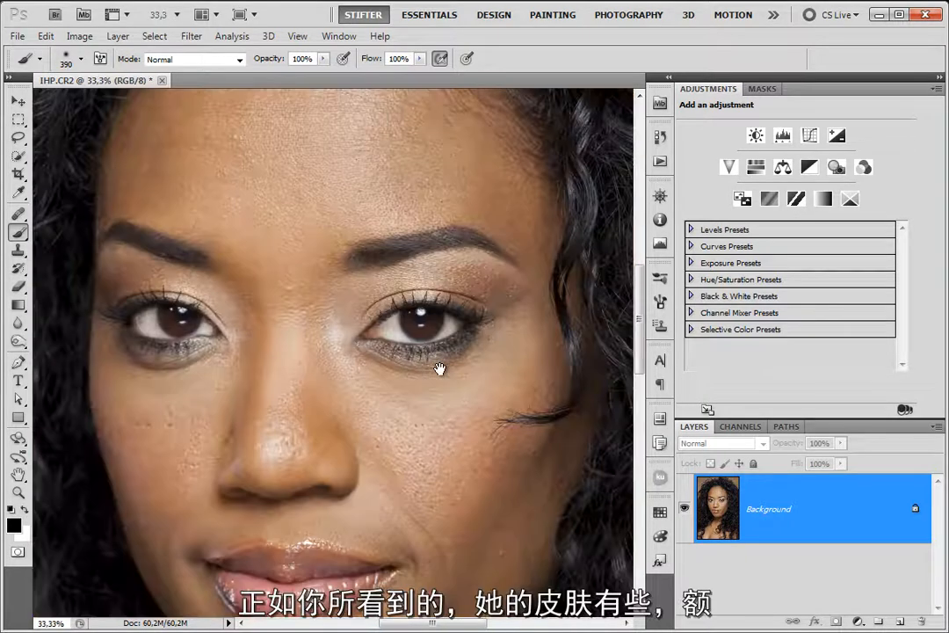
scroll(431, 374, "down", 5)
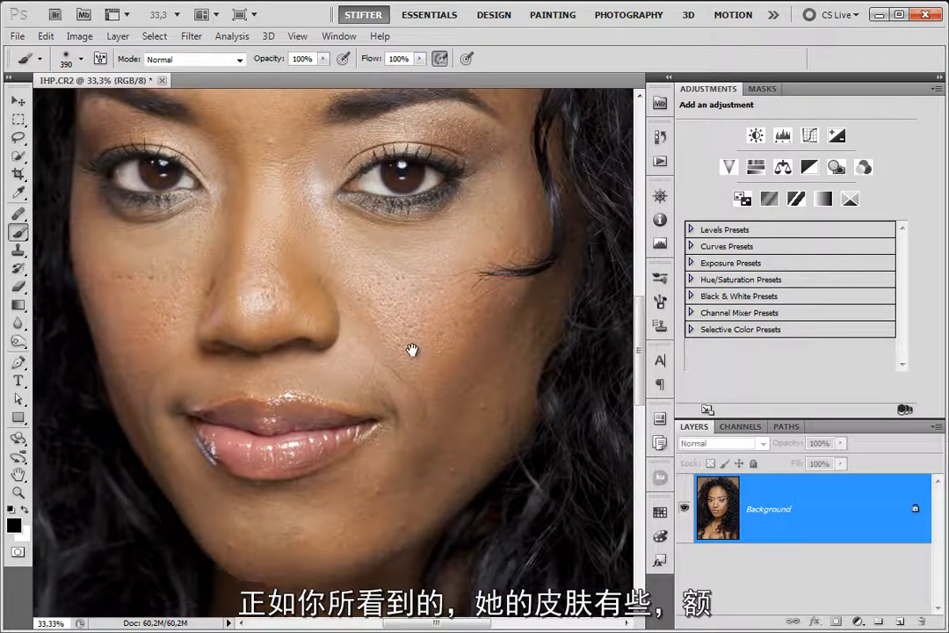
mouse_move(413, 350)
left_mouse_down()
mouse_move(415, 332)
mouse_move(417, 358)
mouse_move(396, 376)
mouse_move(394, 396)
mouse_move(398, 477)
mouse_move(398, 345)
left_mouse_up()
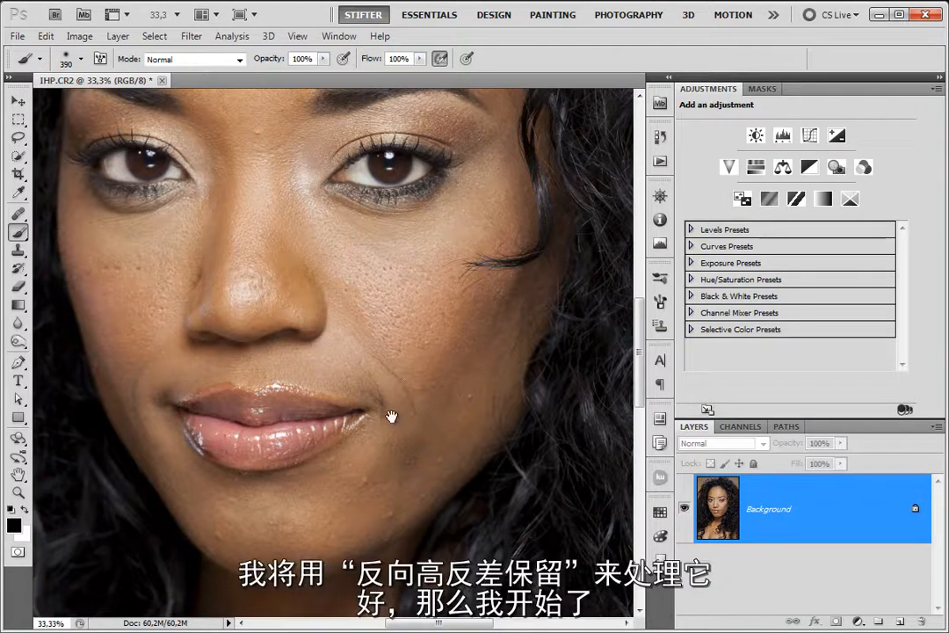
left_click_drag(383, 417, 422, 432)
Step: Collapse the adjustments area to make room for the layer list and duplicate the Background layer twice
double_click(709, 89)
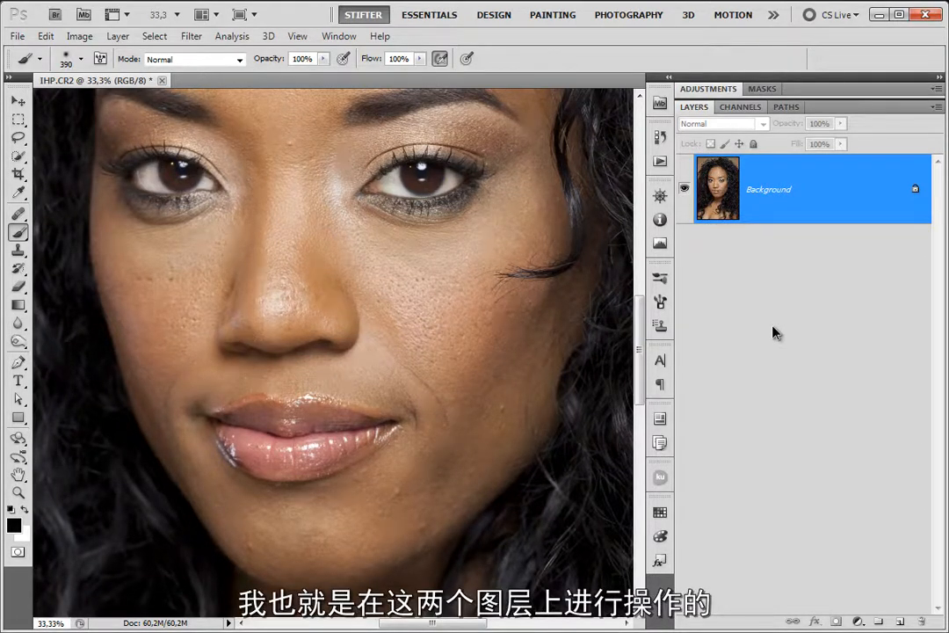
key("ctrl+j")
key("ctrl+j")
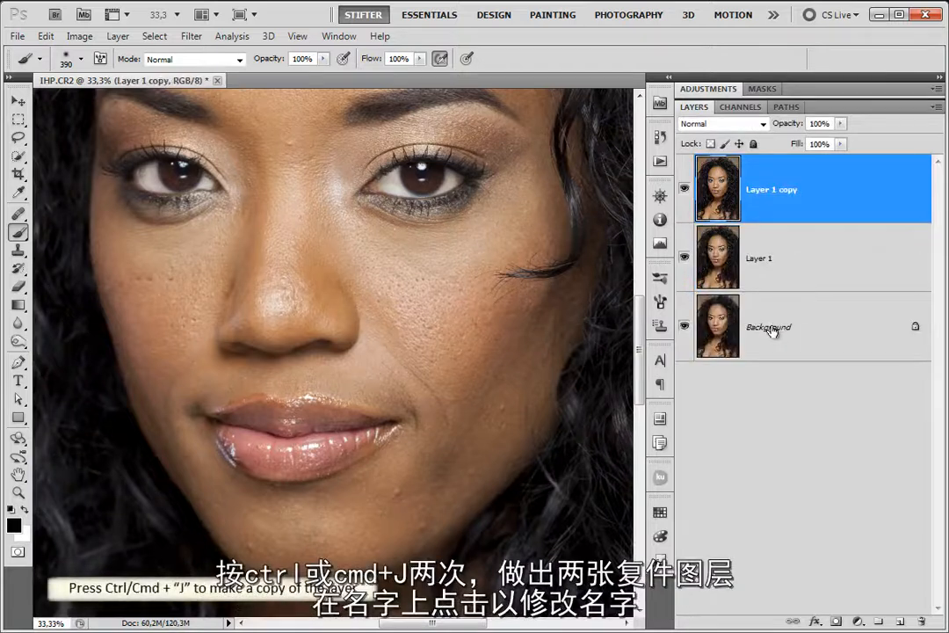
double_click(762, 266)
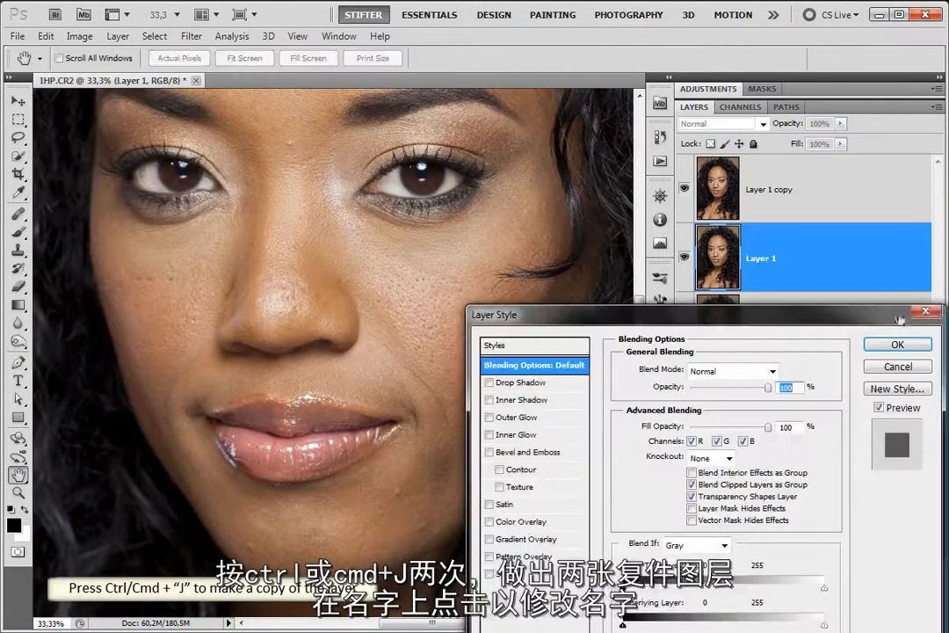
key("Escape")
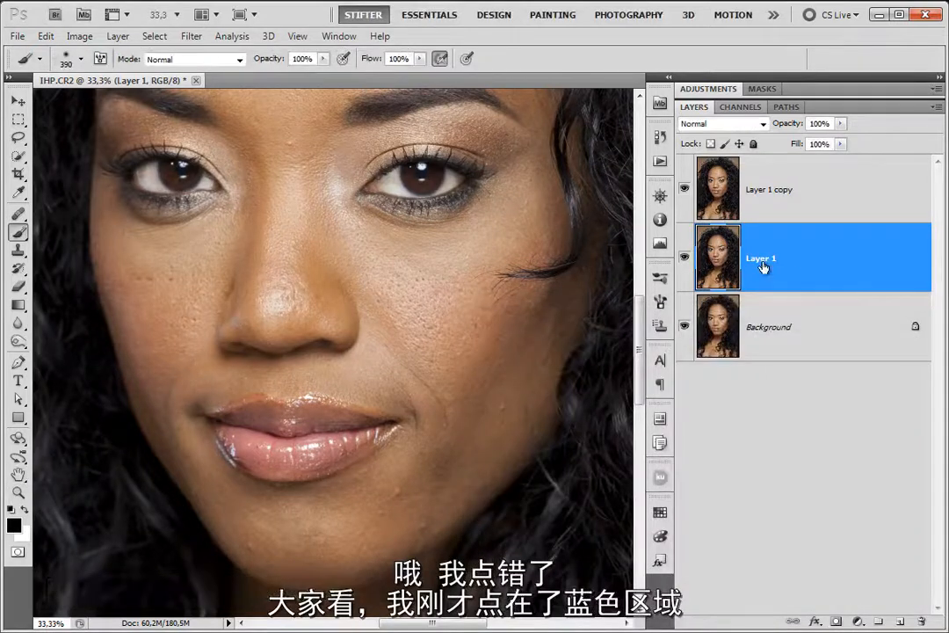
double_click(770, 262)
key("Escape")
key("b")
Step: Rename the lower duplicate layer as LOW and the upper duplicate layer as HIGH
double_click(760, 260)
type("LOW")
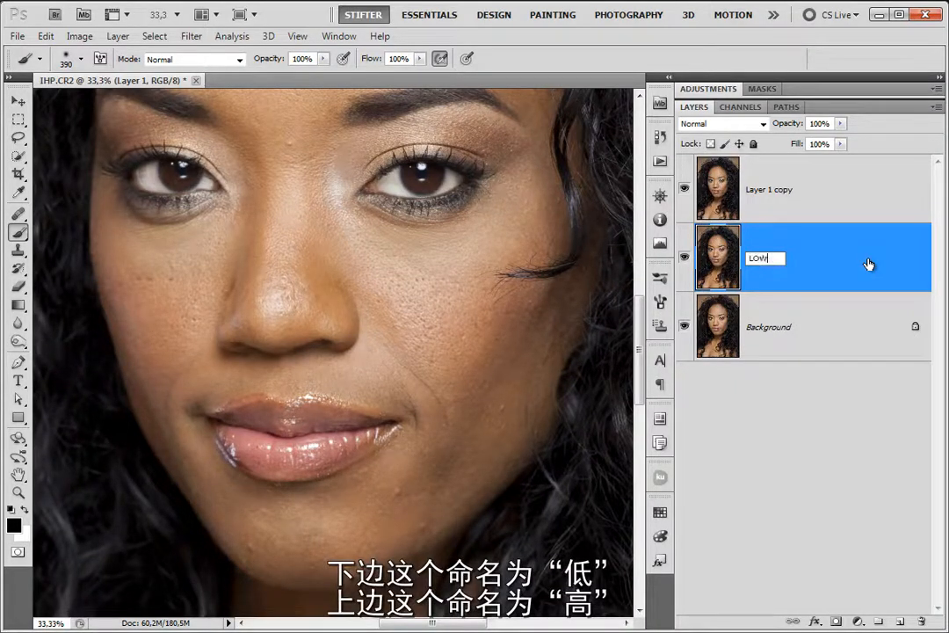
key("Return")
double_click(771, 189)
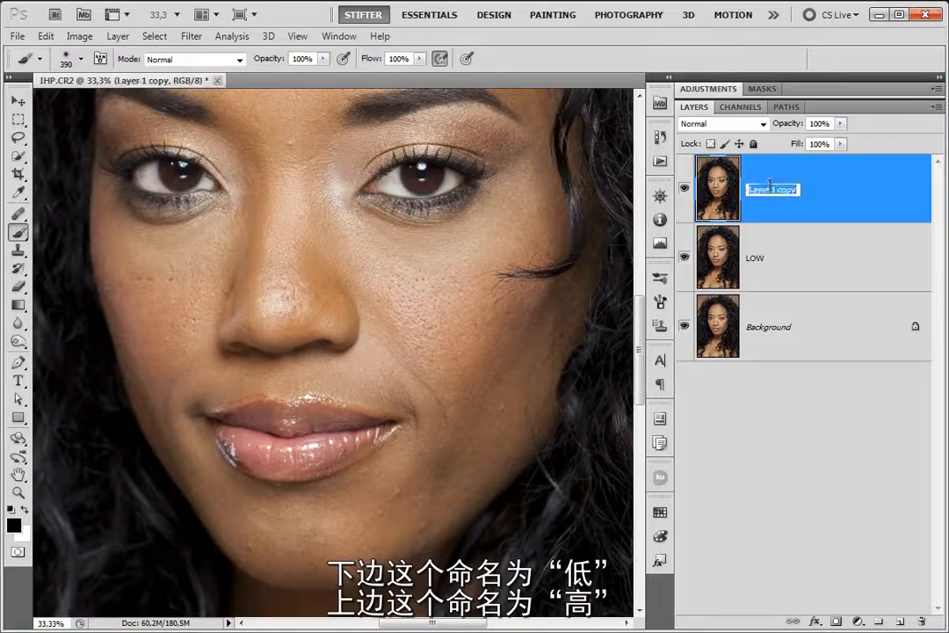
type("HIGH")
key("Return")
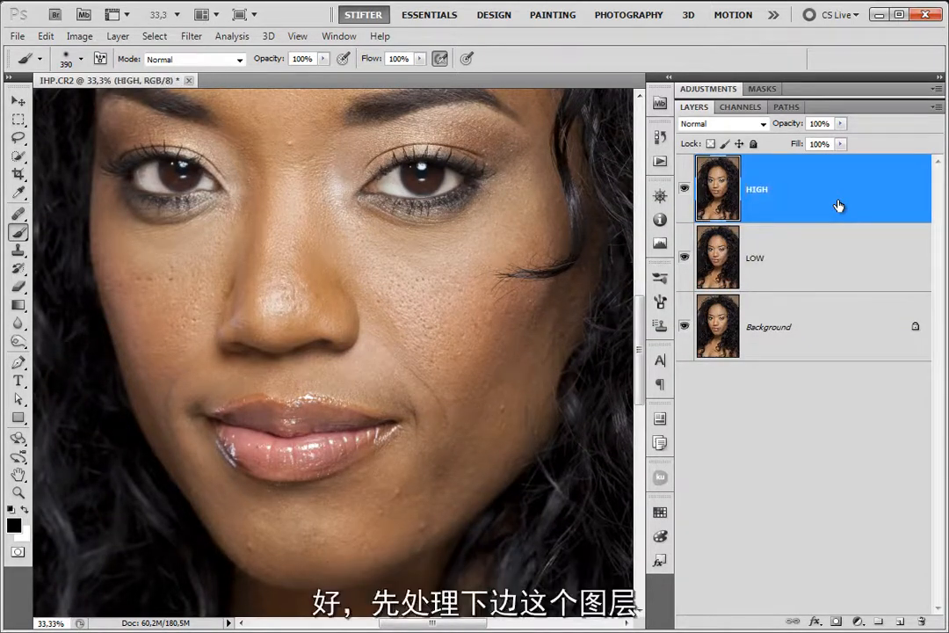
Step: Hide the HIGH layer and make the LOW layer active
left_click(684, 188)
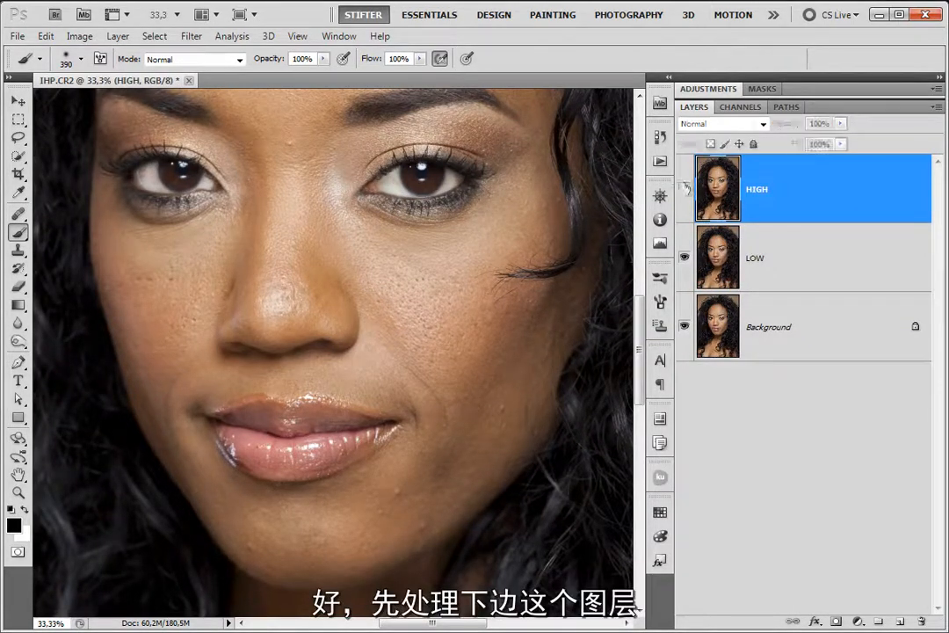
left_click(788, 260)
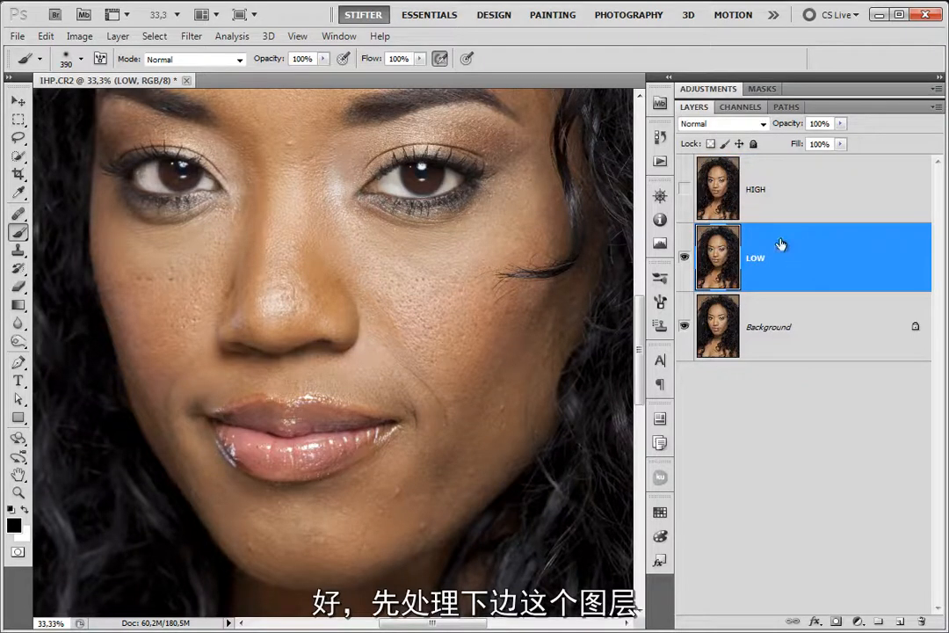
left_click(191, 36)
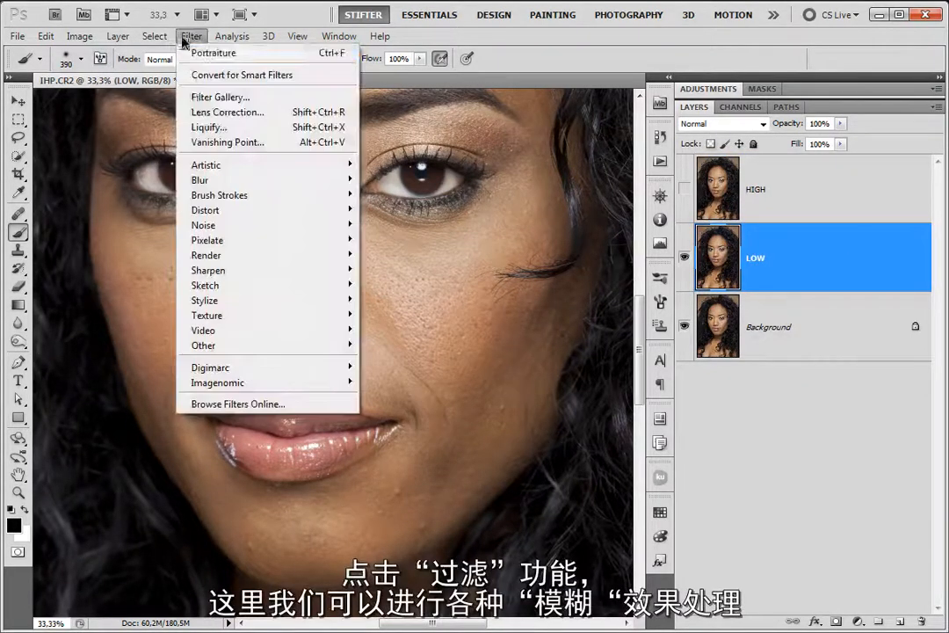
mouse_move(297, 181)
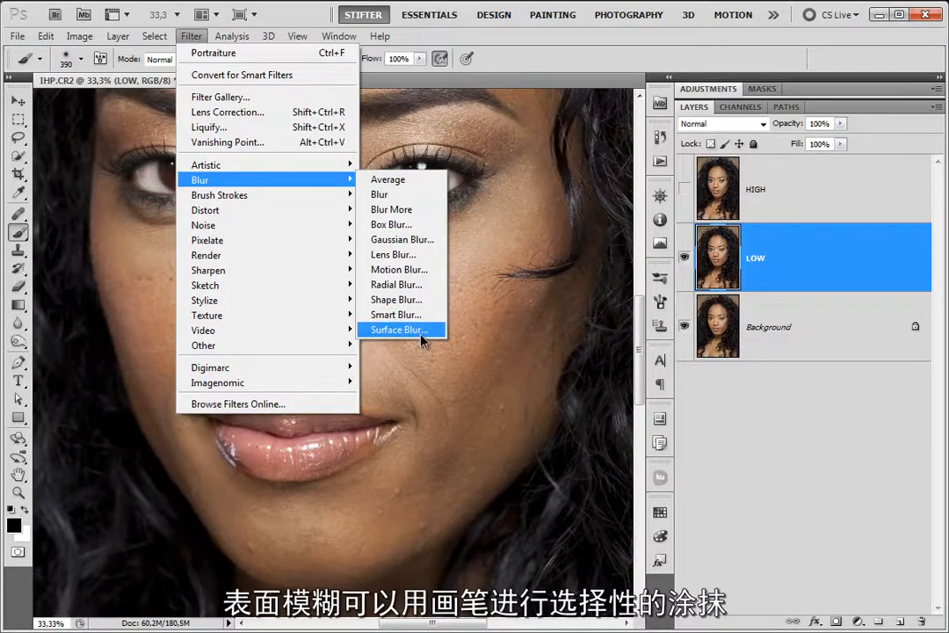
left_click(474, 425)
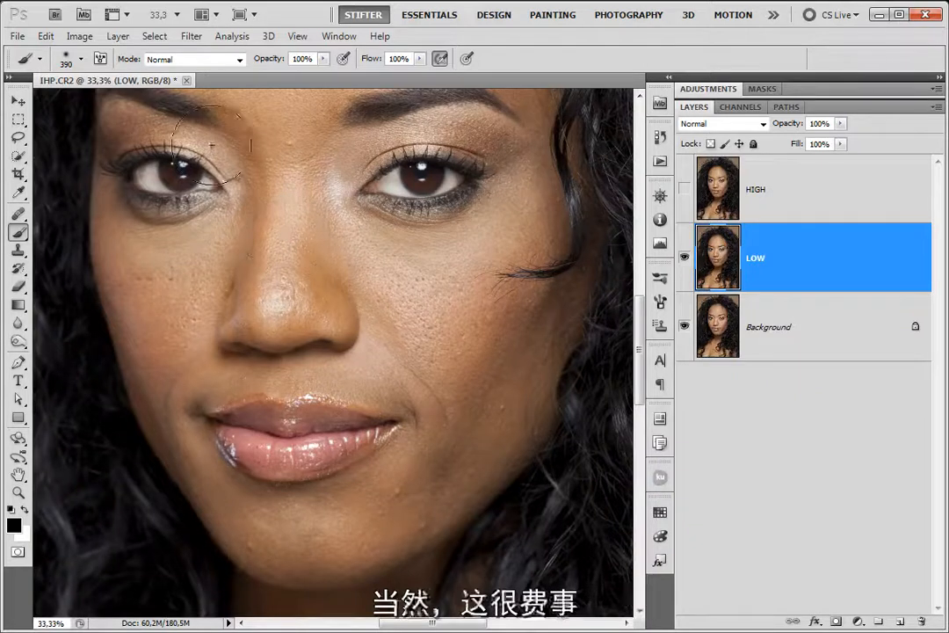
Step: Apply a Gaussian Blur with a radius of 30 pixels to the LOW layer
left_click(190, 36)
mouse_move(255, 180)
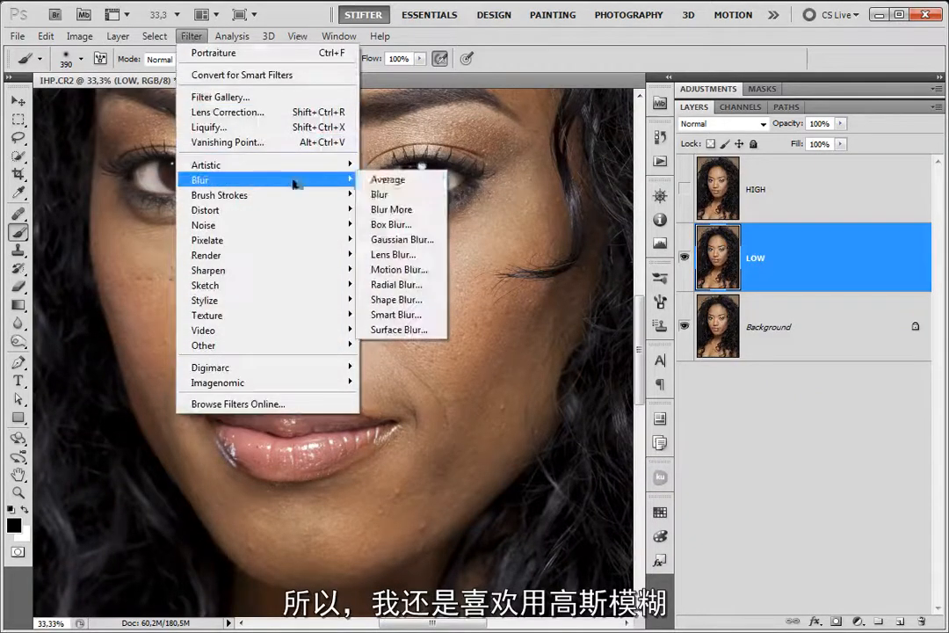
left_click(429, 242)
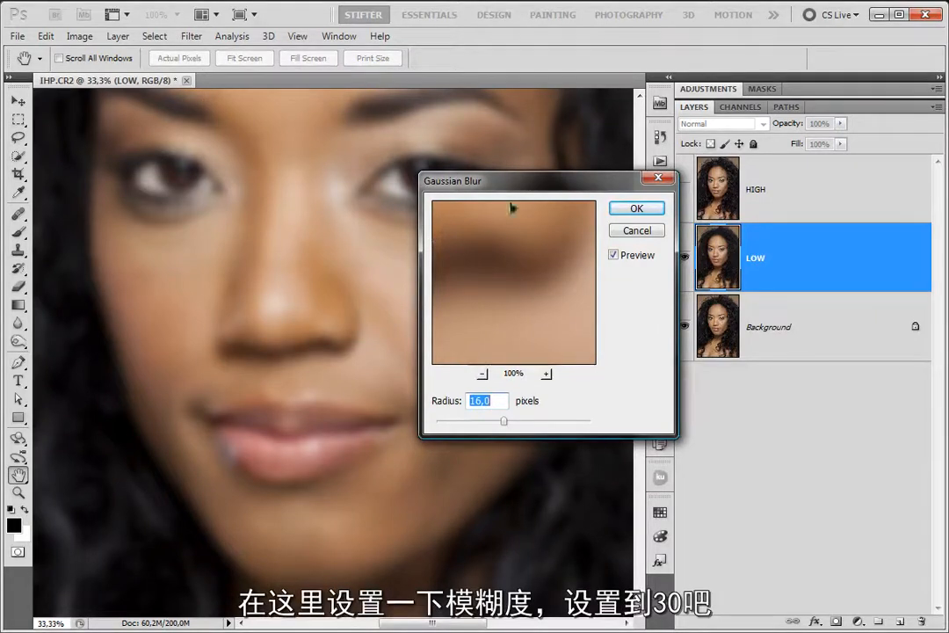
left_click_drag(530, 182, 664, 221)
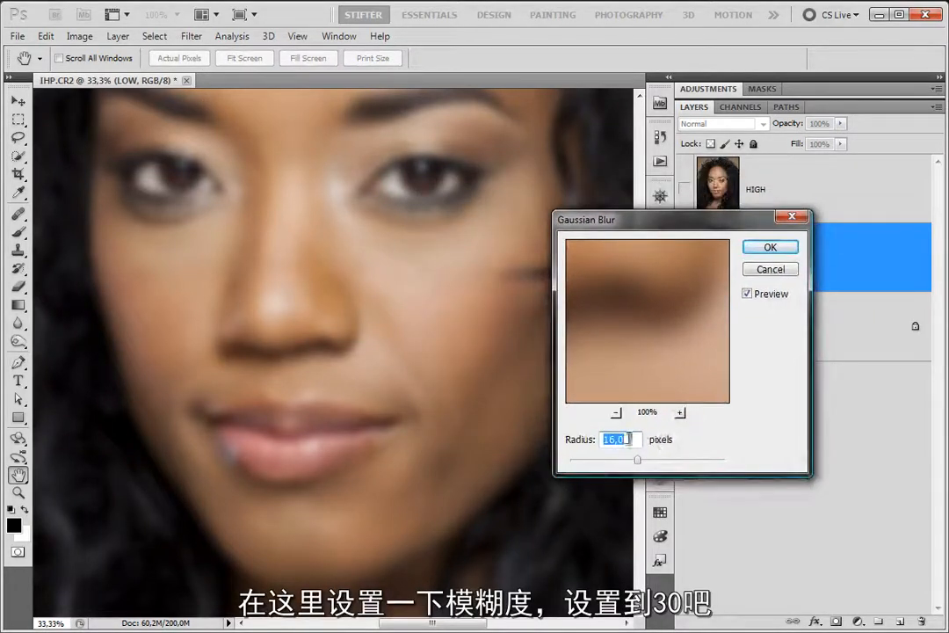
type("30")
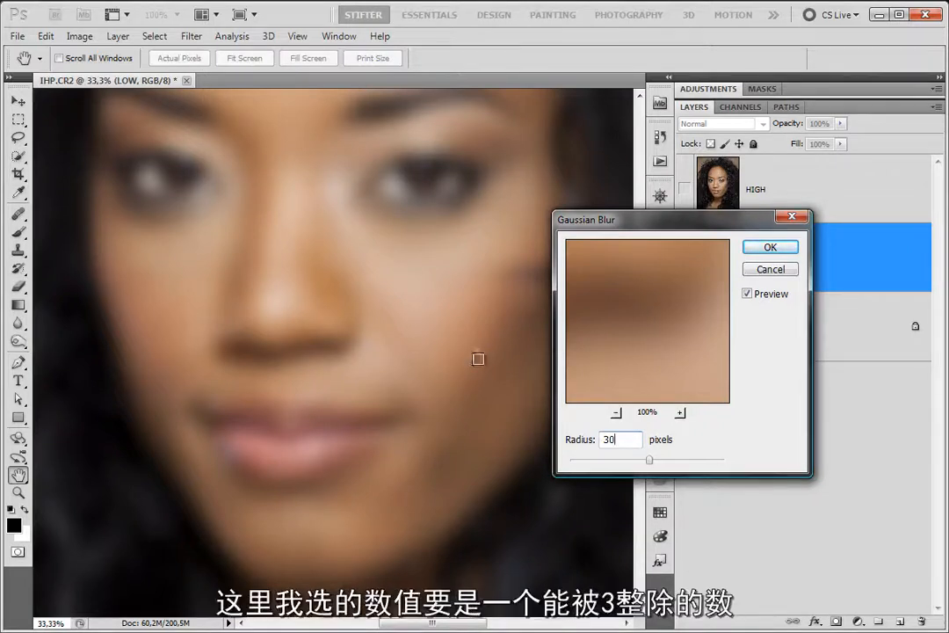
left_click_drag(630, 438, 599, 443)
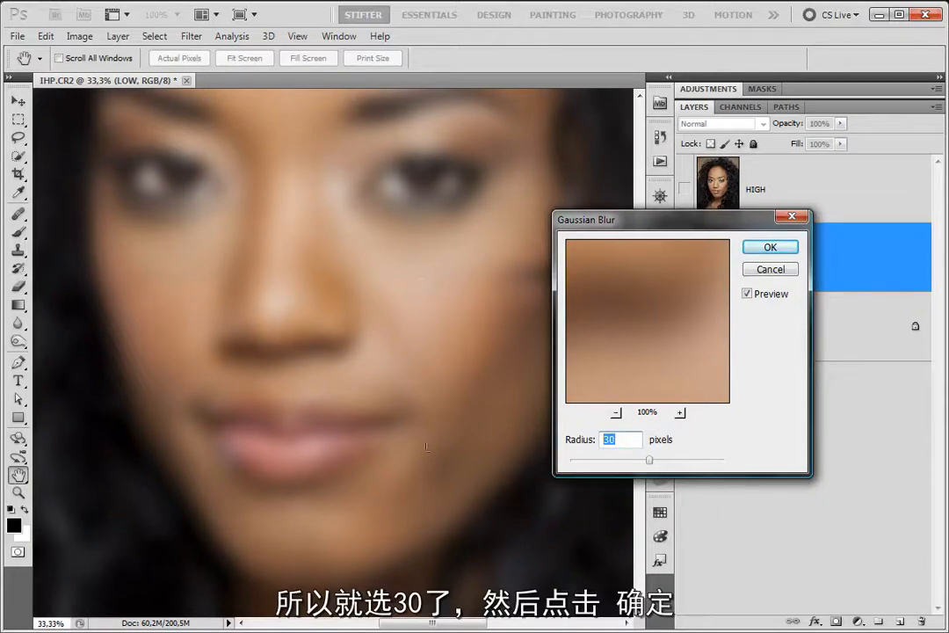
left_click(761, 246)
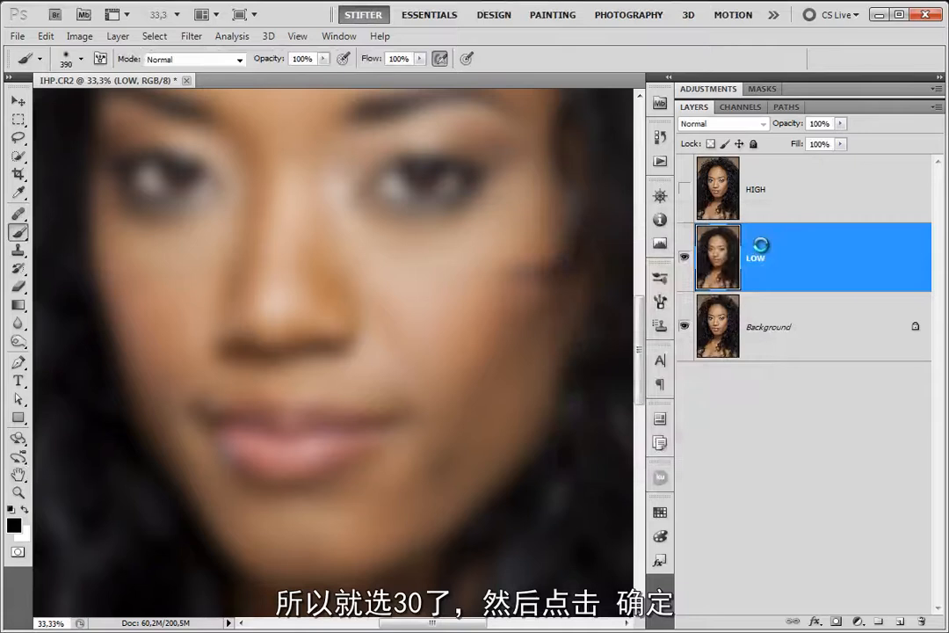
Step: Show the HIGH layer and use Apply Image on it with LOW as the source layer, Subtract blending, scale 2 and offset 128
left_click(687, 190)
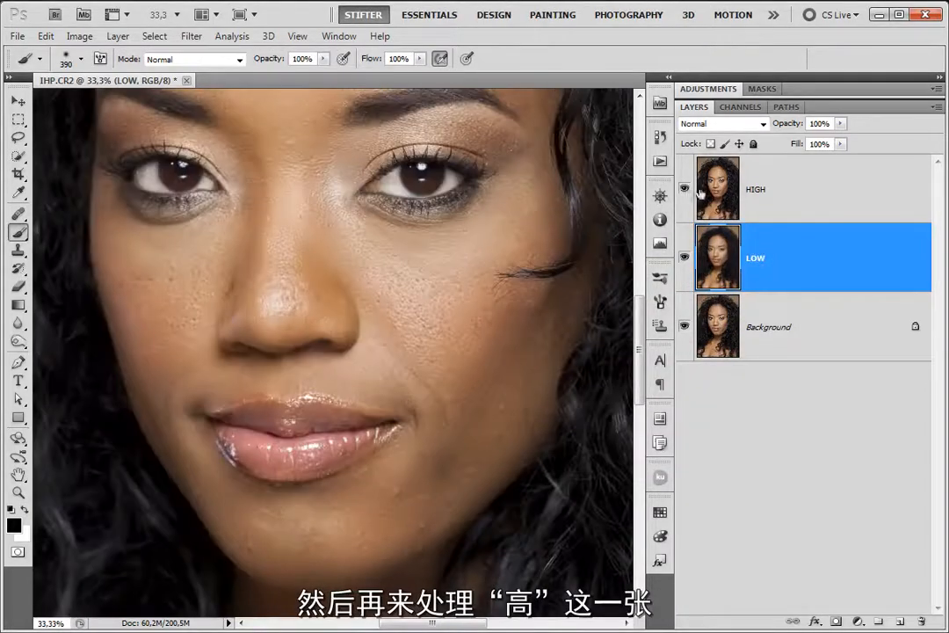
left_click(805, 202)
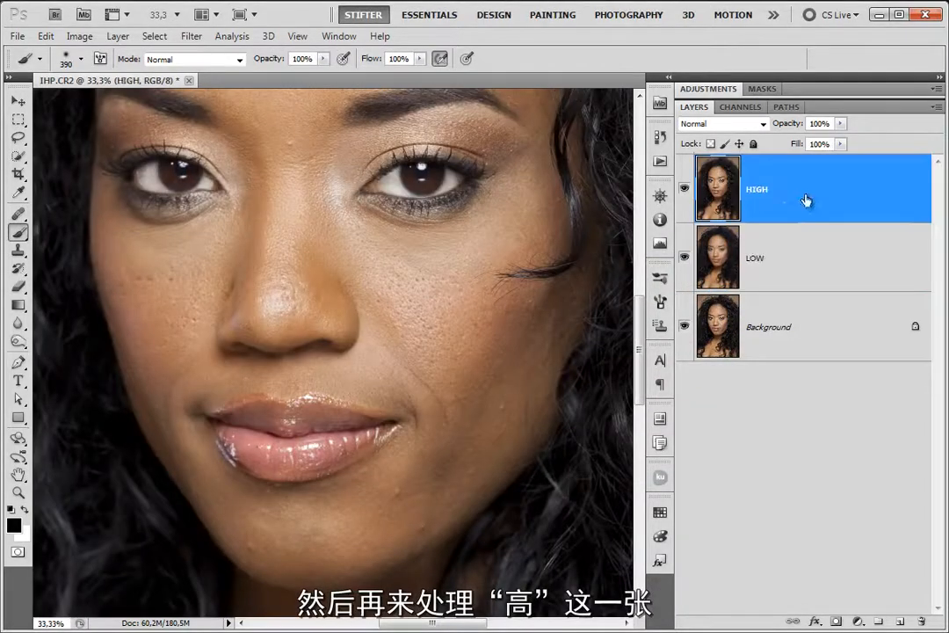
left_click(80, 38)
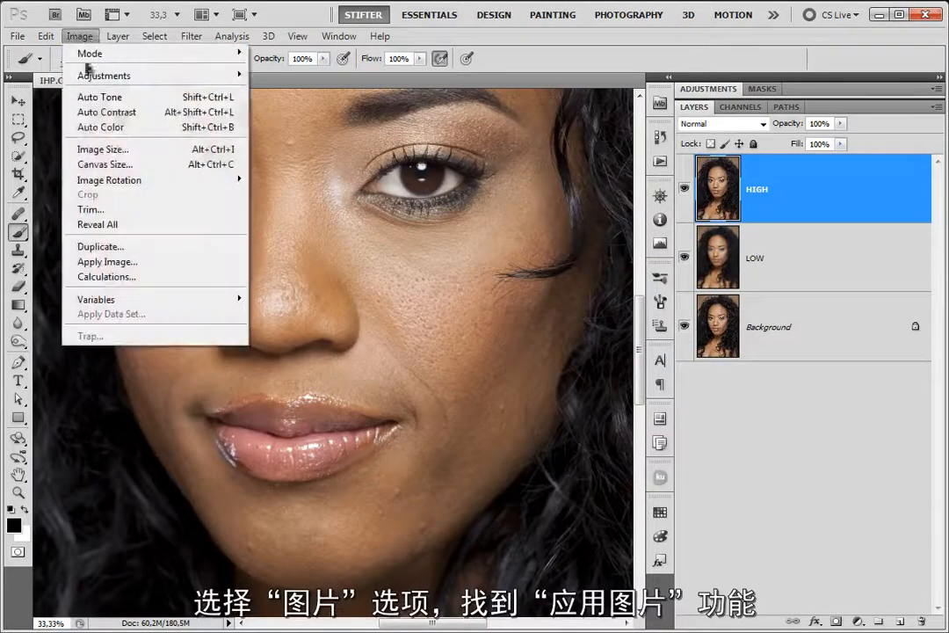
left_click(143, 264)
left_click(339, 292)
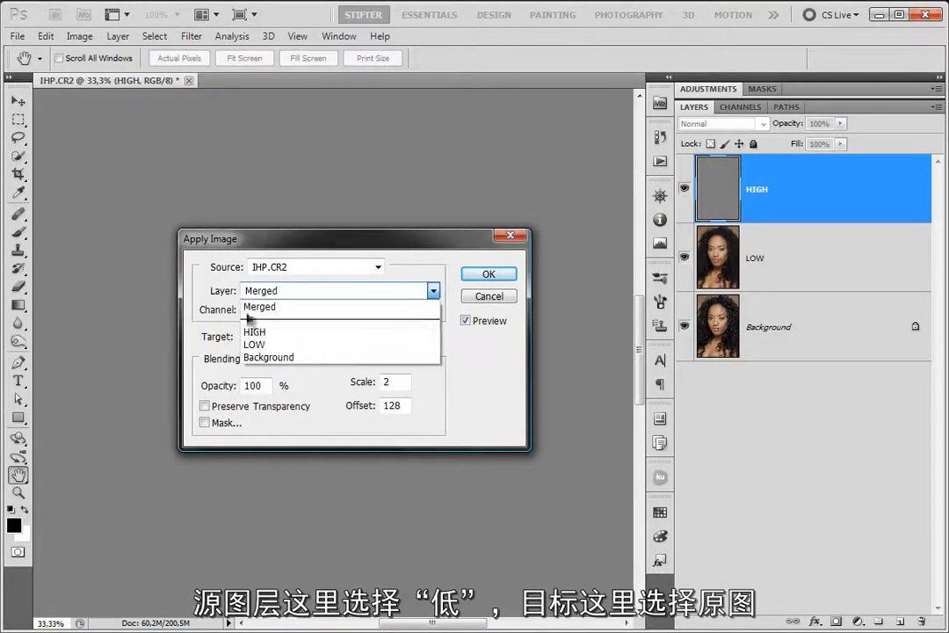
left_click(257, 344)
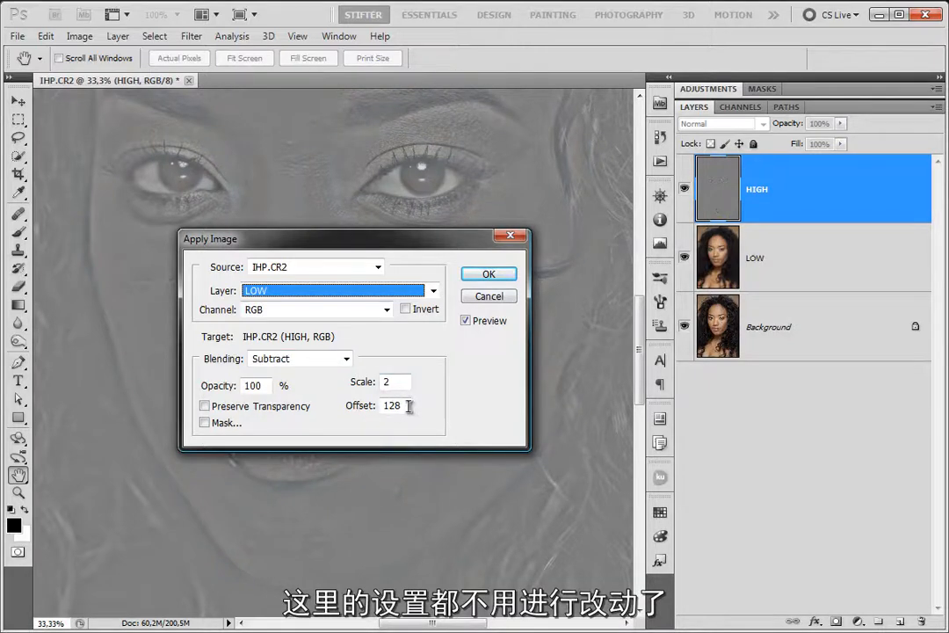
left_click(492, 275)
key("b")
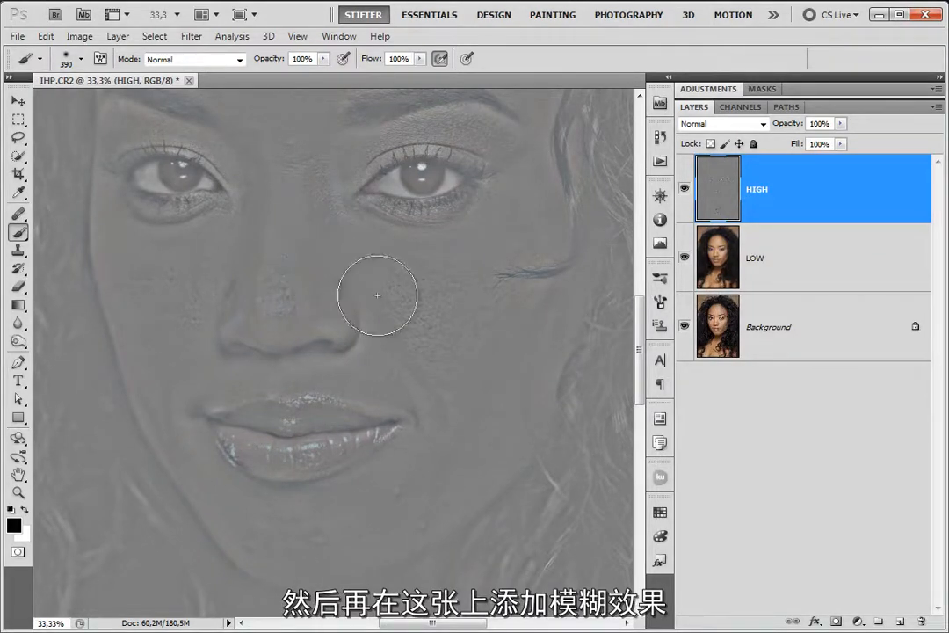
Step: Apply a Gaussian Blur with a radius of 10 pixels to the HIGH layer
left_click(190, 36)
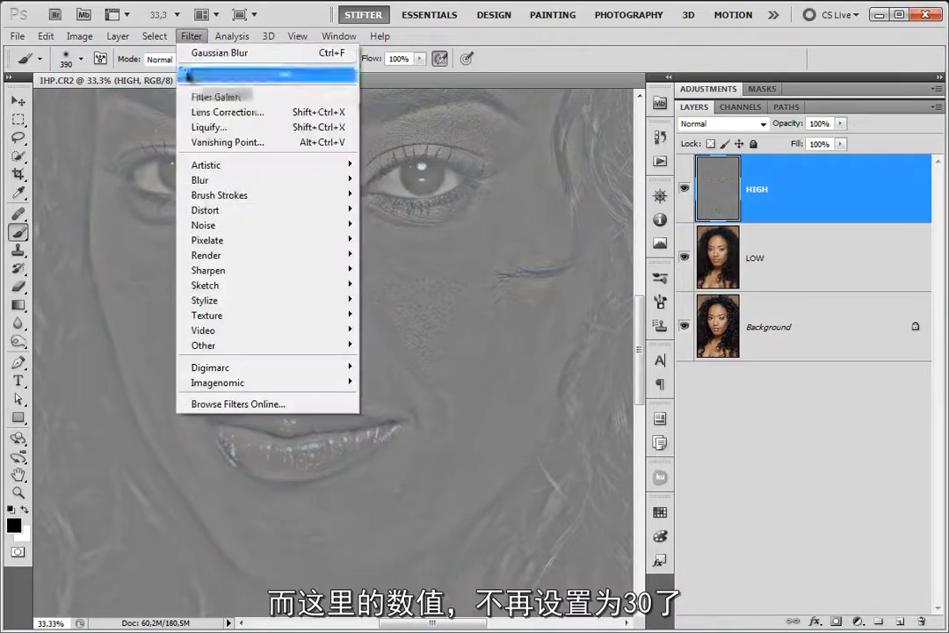
mouse_move(345, 185)
left_click(401, 239)
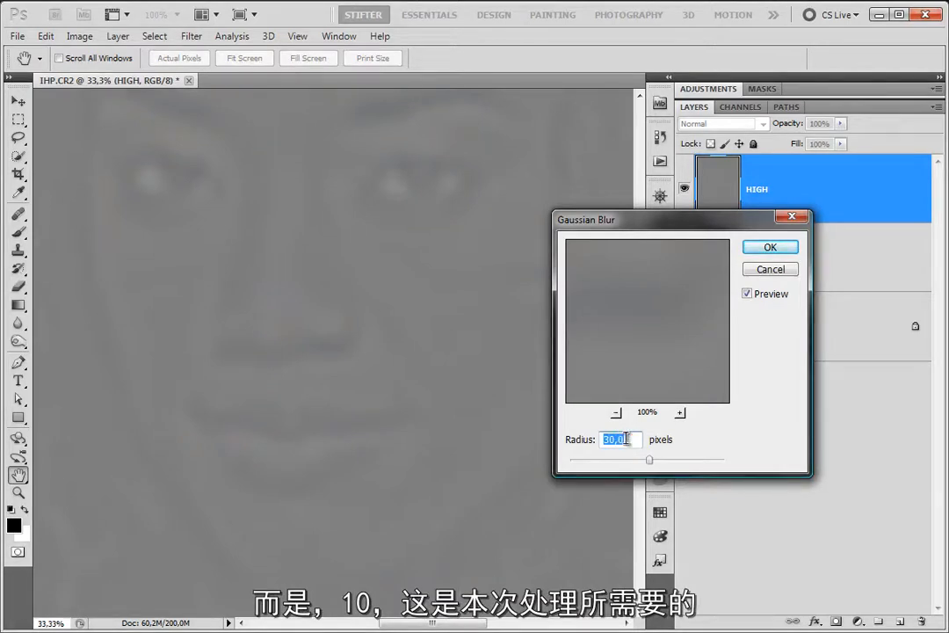
type("10")
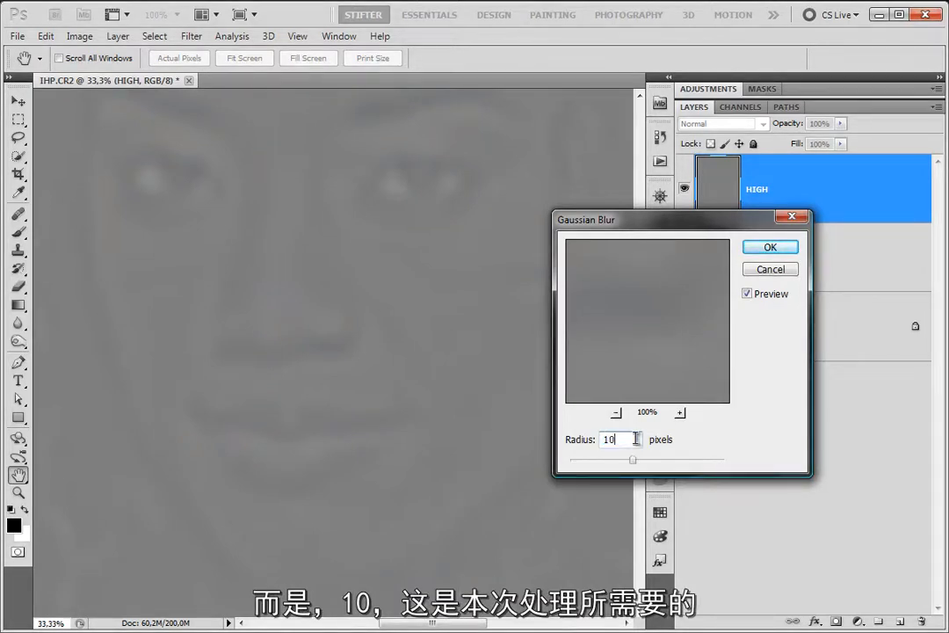
double_click(625, 437)
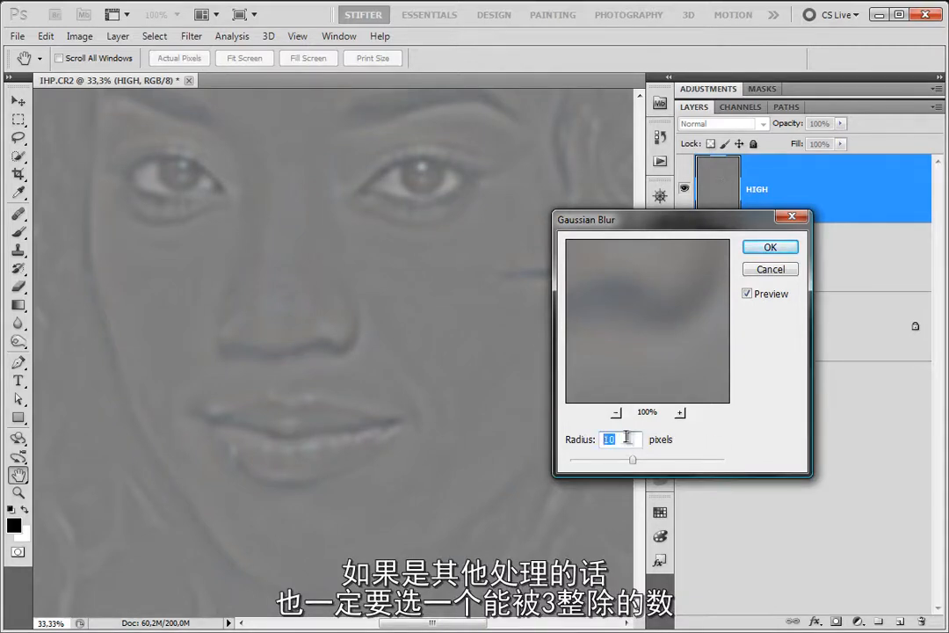
left_click(758, 247)
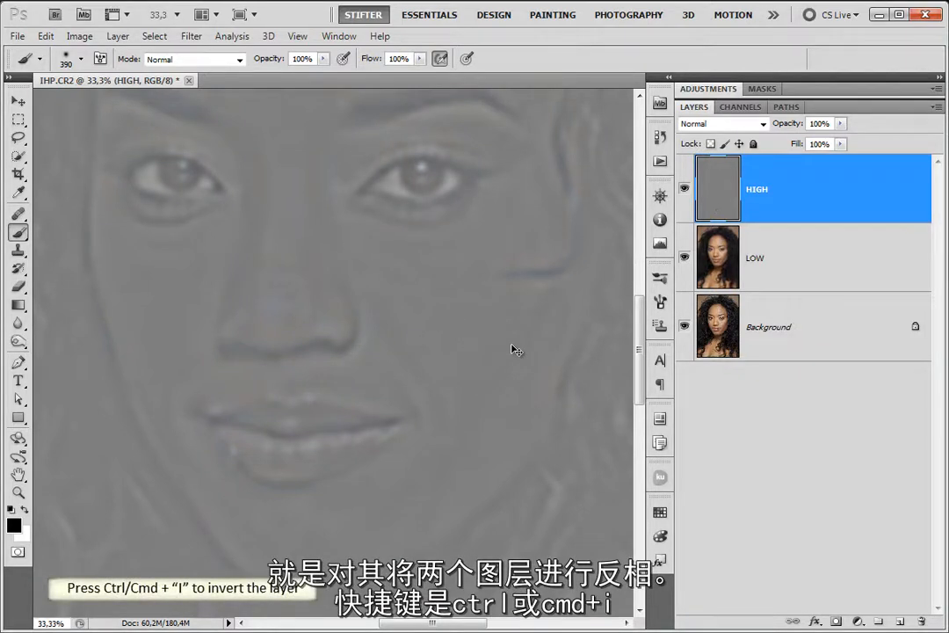
Step: Invert the HIGH layer and set its blend mode to Linear Light
key("ctrl+i")
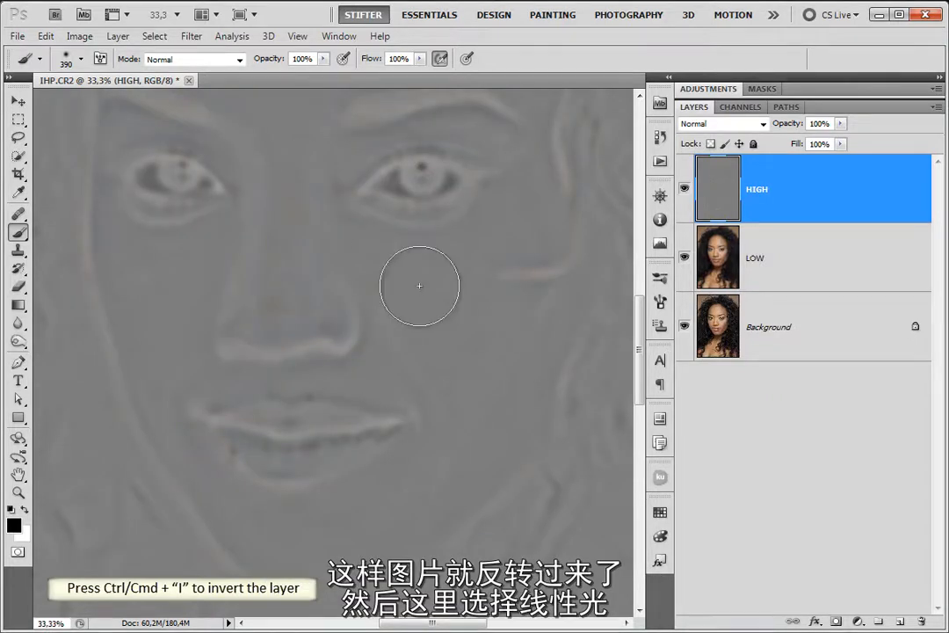
left_click(744, 128)
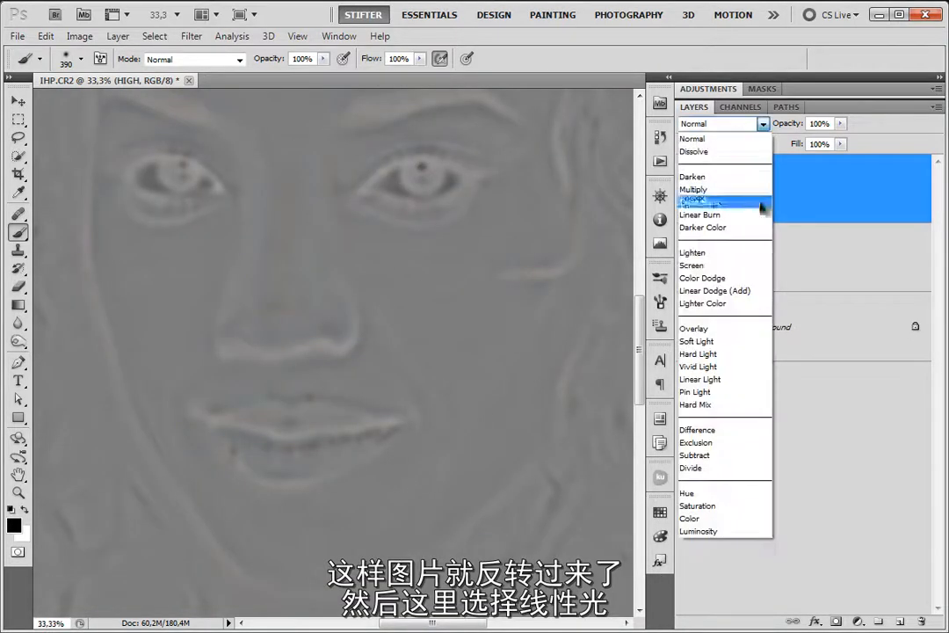
left_click(735, 379)
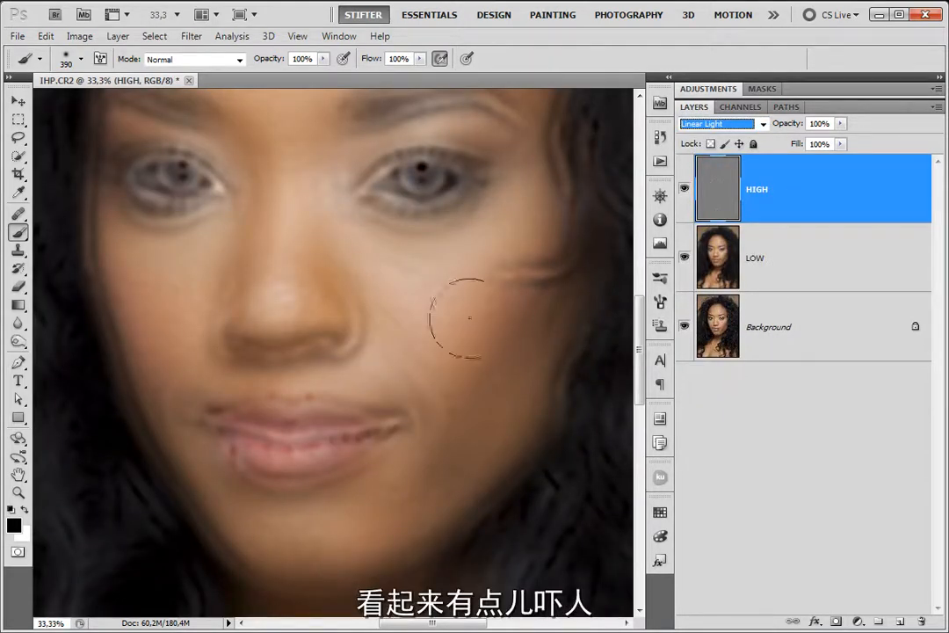
Step: Hide the LOW layer and compare the portrait with and without the HIGH layer
left_click(685, 259)
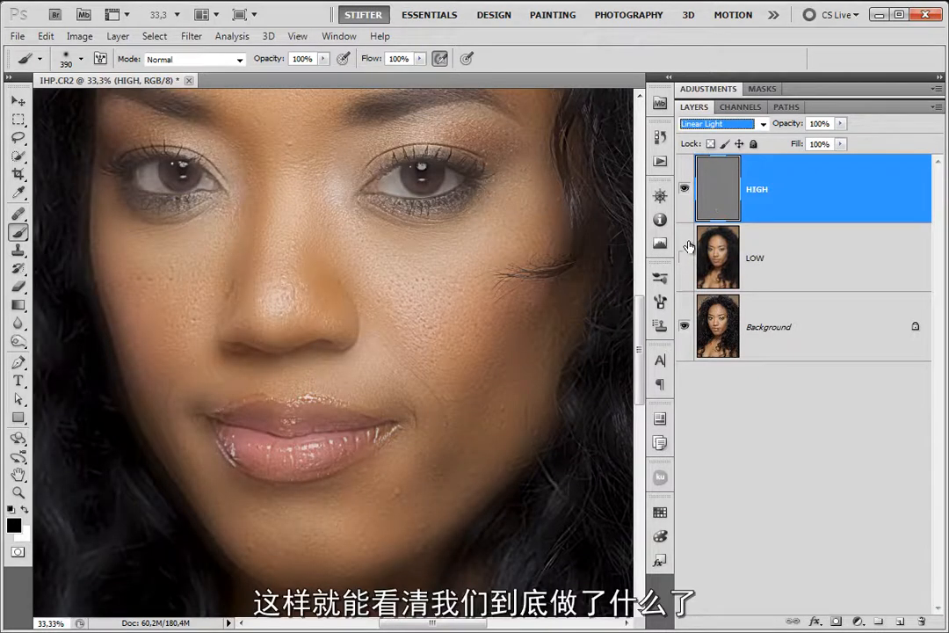
left_click(685, 189)
left_click(685, 190)
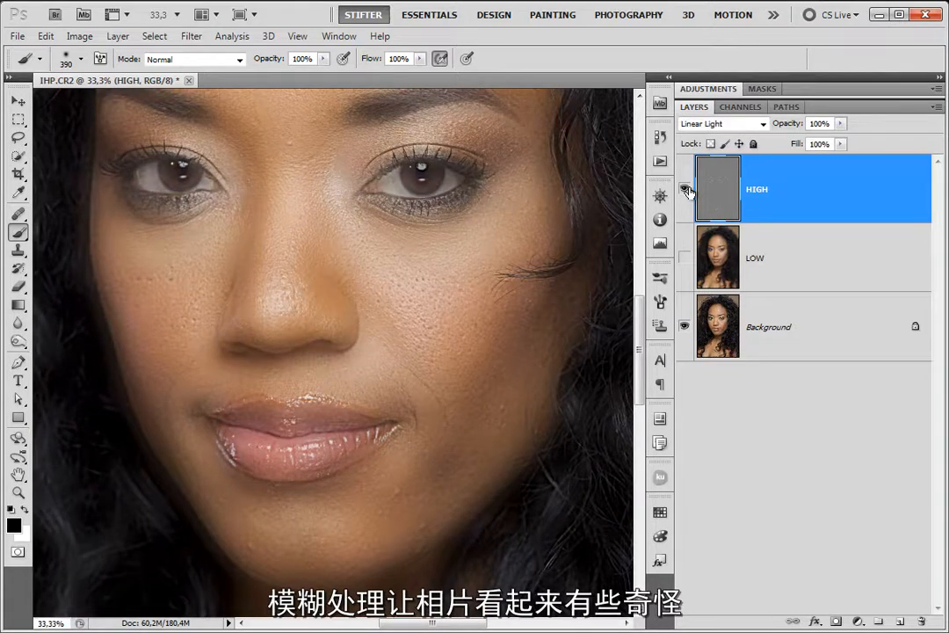
left_click(685, 190)
left_click(685, 190)
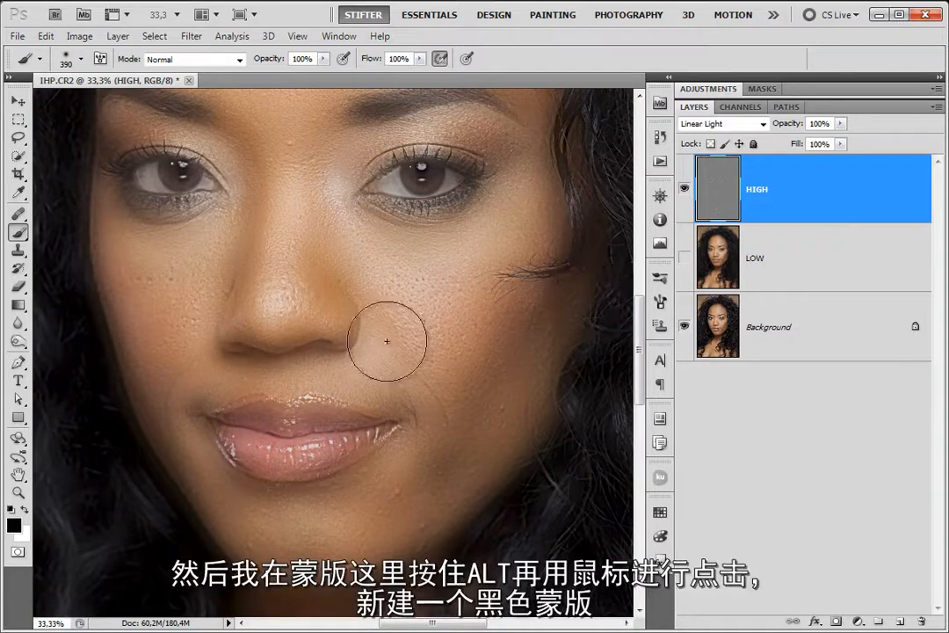
Step: Add a black layer mask to the HIGH layer and paint it white over the cheeks and forehead with a soft brush
left_click(836, 621, "alt")
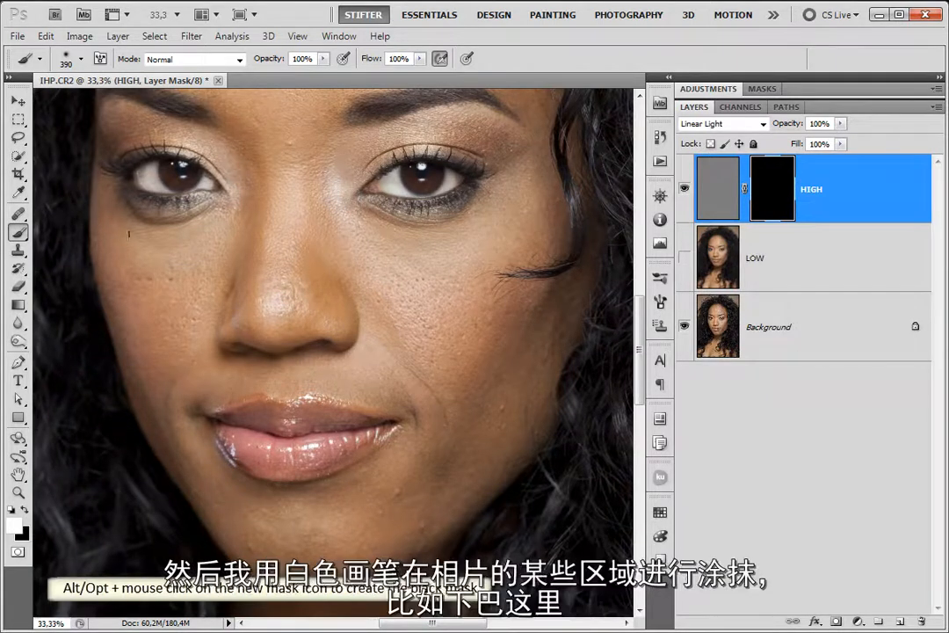
mouse_move(380, 272)
left_mouse_down()
mouse_move(354, 272)
mouse_move(381, 279)
left_mouse_up()
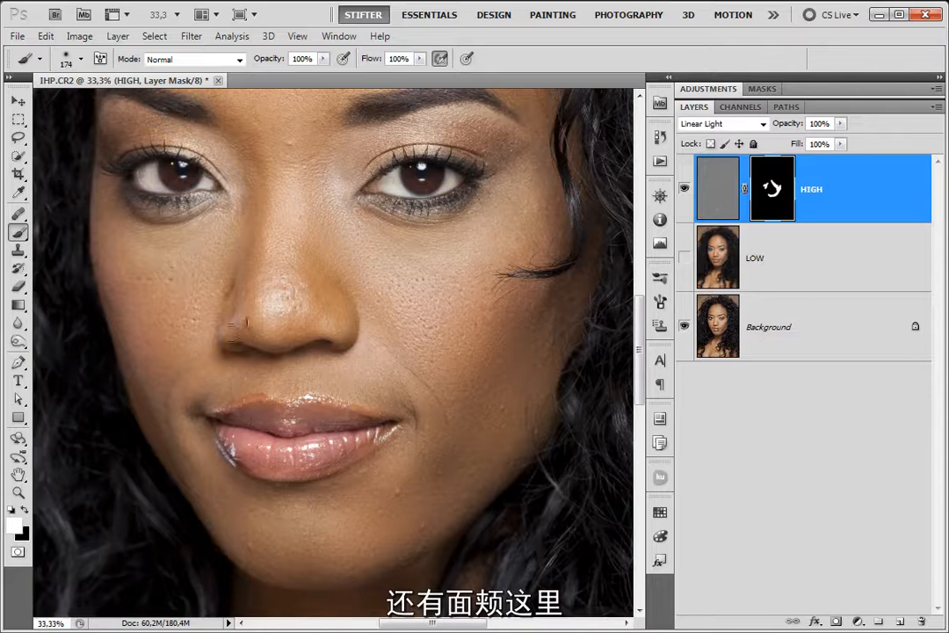
left_click_drag(302, 278, 294, 539)
right_click(286, 417, "alt")
mouse_move(281, 401)
left_mouse_down()
mouse_move(296, 349)
mouse_move(283, 328)
mouse_move(435, 286)
mouse_move(404, 321)
mouse_move(166, 302)
left_mouse_up()
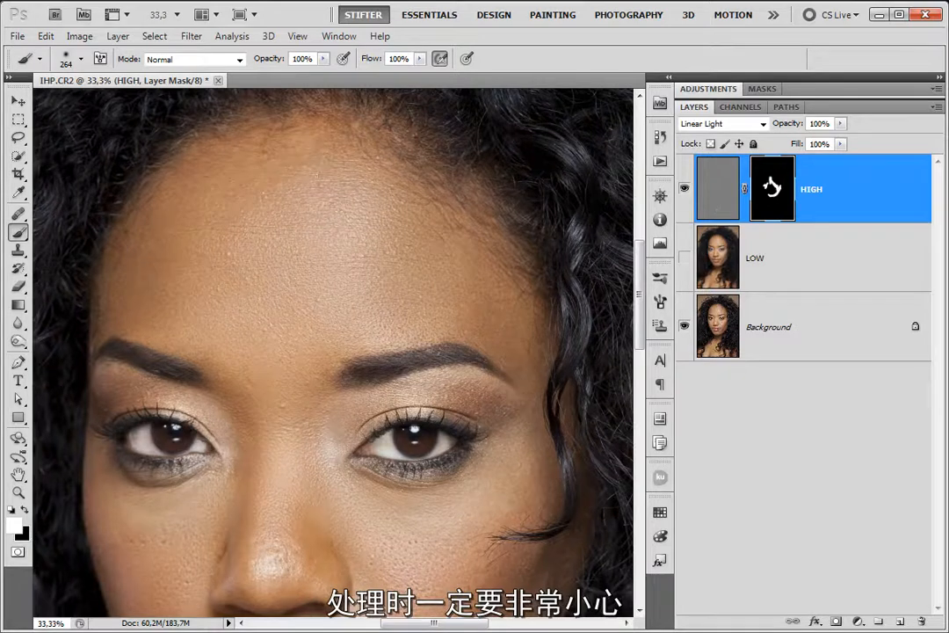
mouse_move(371, 252)
left_mouse_down()
mouse_move(430, 296)
mouse_move(422, 303)
left_mouse_up()
mouse_move(462, 511)
left_mouse_down()
mouse_move(462, 364)
mouse_move(451, 314)
left_mouse_up()
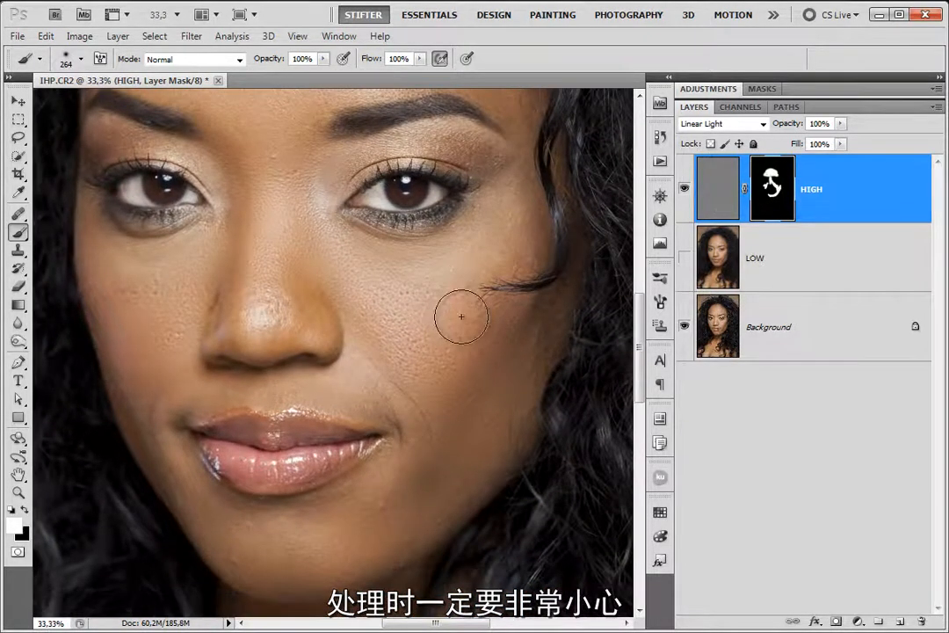
Step: Refine the HIGH layer's mask over the cheeks by alternating between black and white paint
key("x")
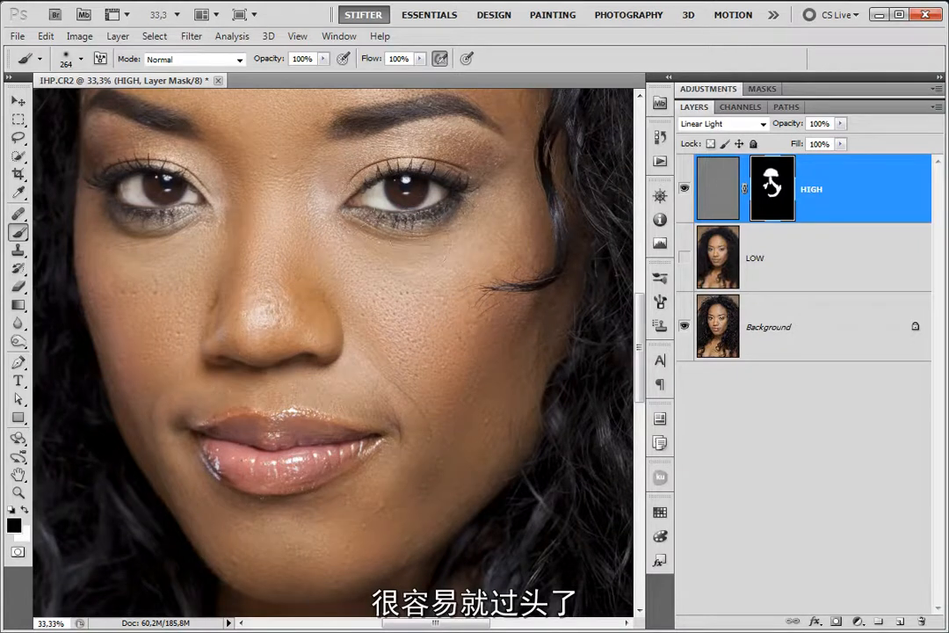
key("x")
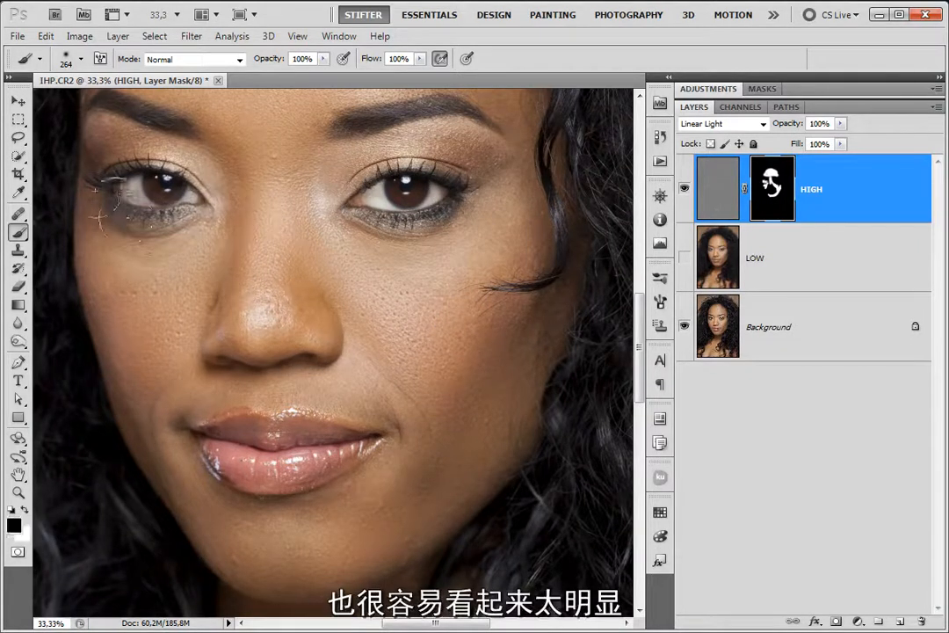
key("x")
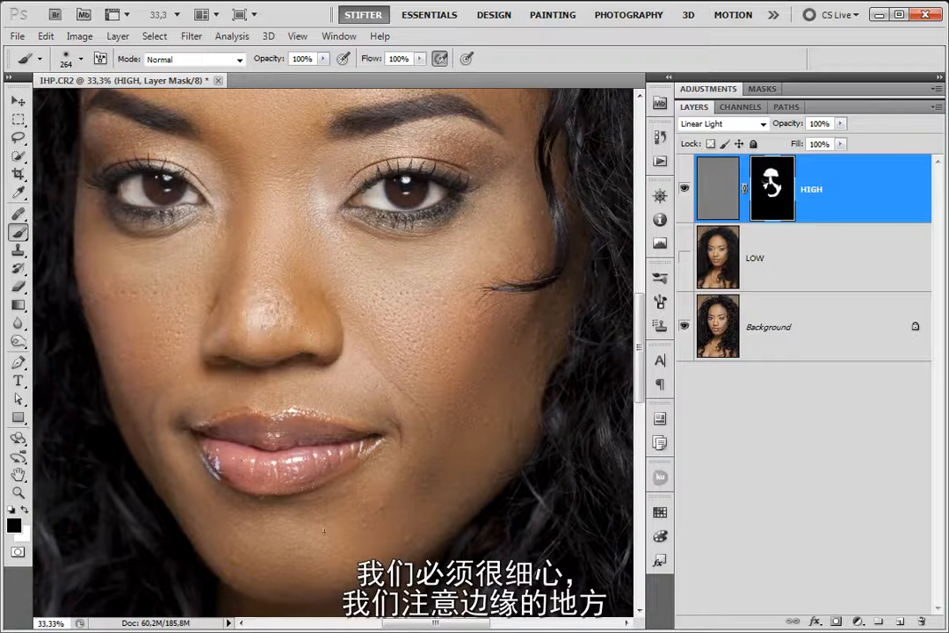
Step: Touch up the HIGH layer's mask around the chin and its lower edge with white and black paint
left_click_drag(311, 500, 294, 341)
left_click_drag(186, 510, 310, 429)
left_click_drag(165, 245, 493, 471)
key("x")
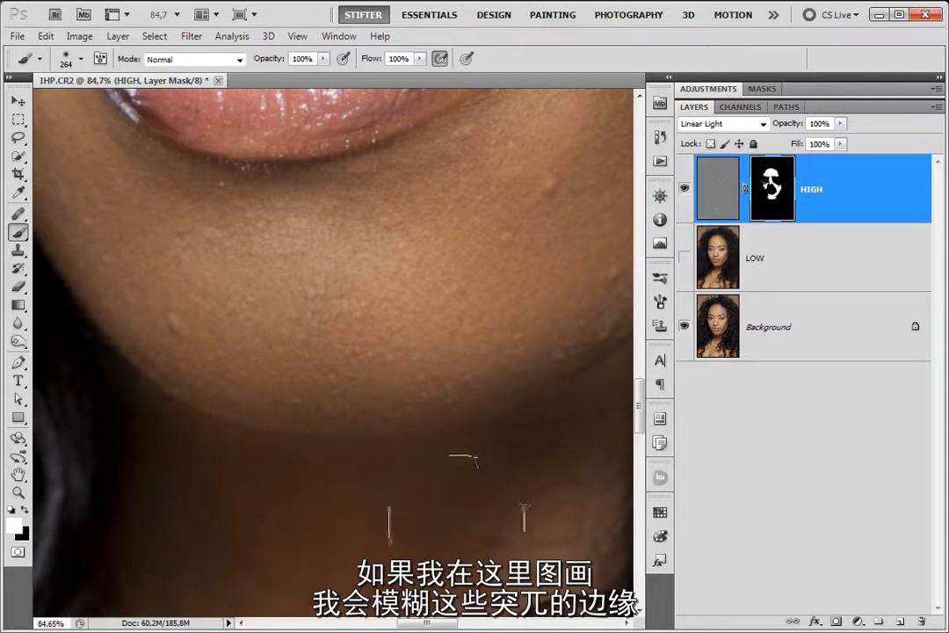
key("x")
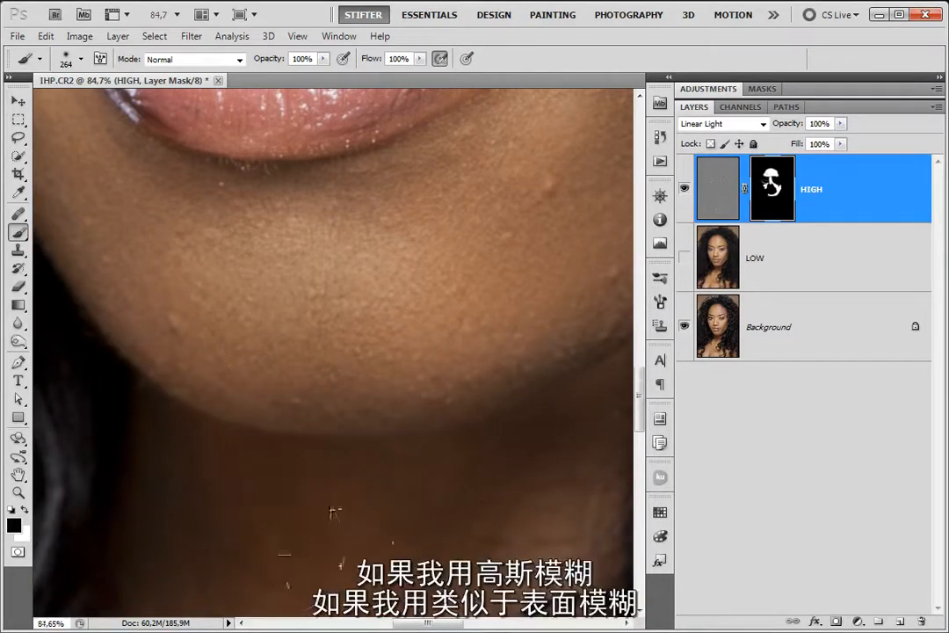
Step: Compare the whole face with and without the masked HIGH layer
scroll(281, 520, "down", 5)
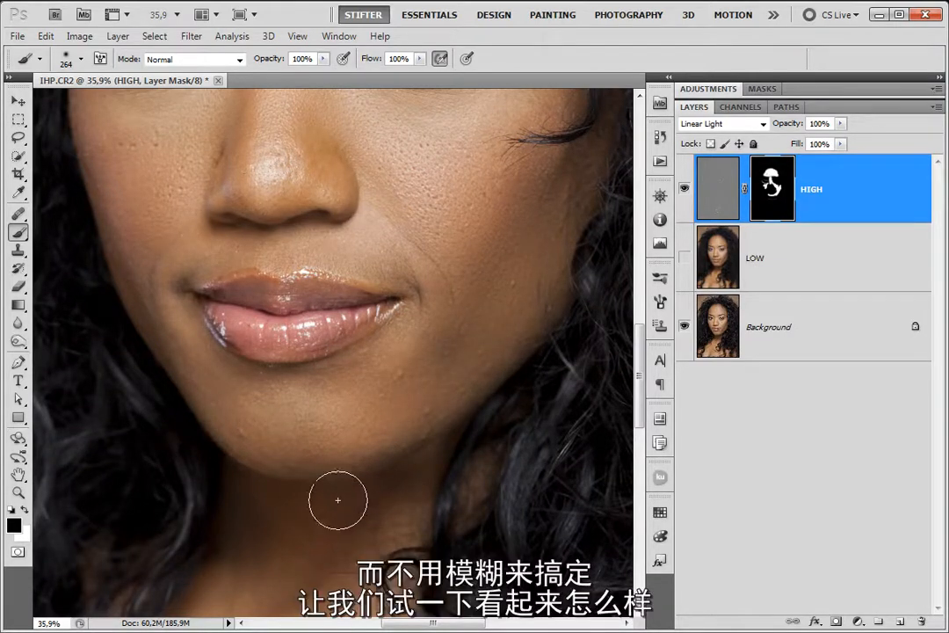
scroll(384, 409, "down", 3)
left_click_drag(384, 410, 419, 481)
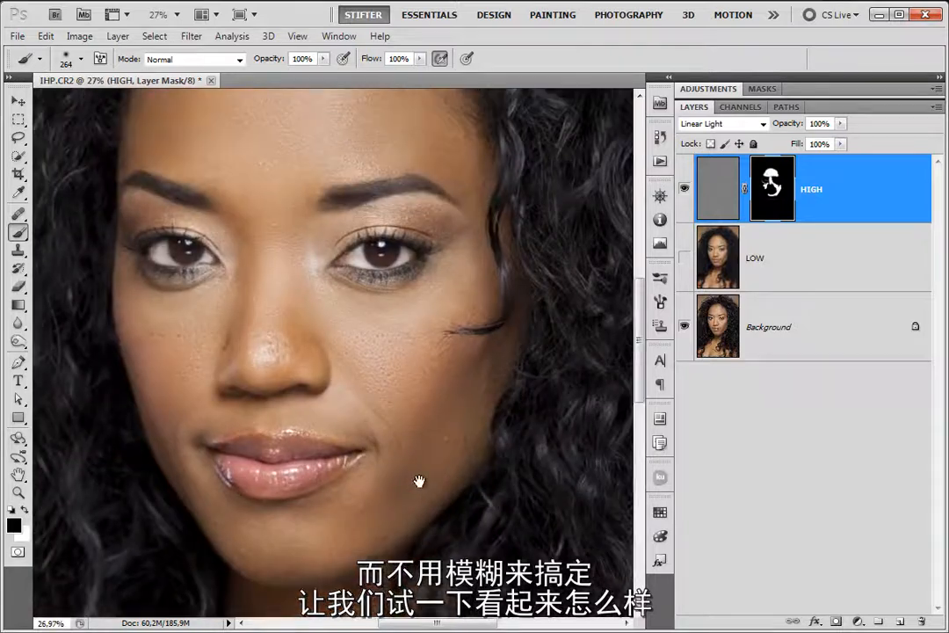
left_click(685, 189)
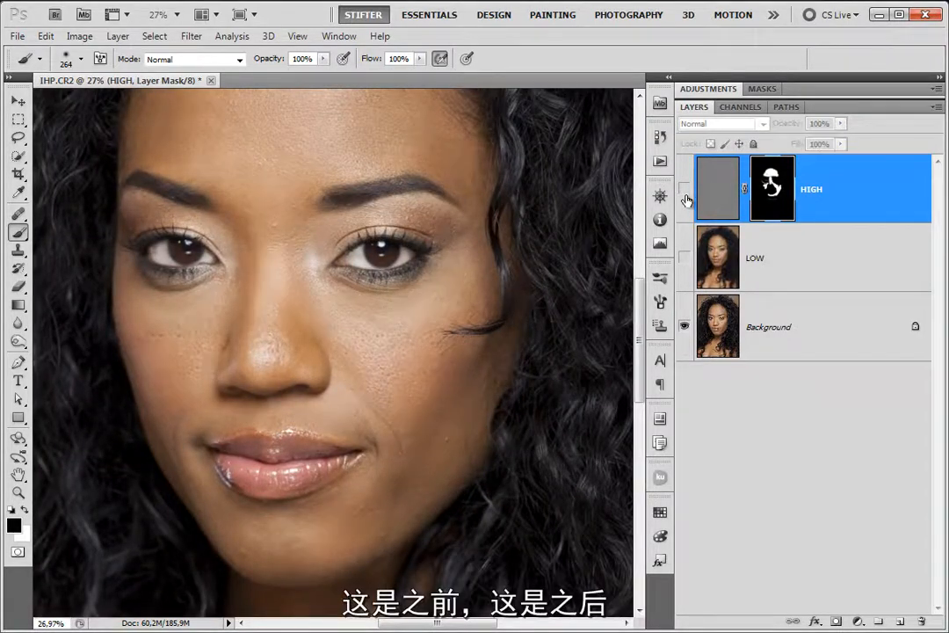
left_click(686, 195)
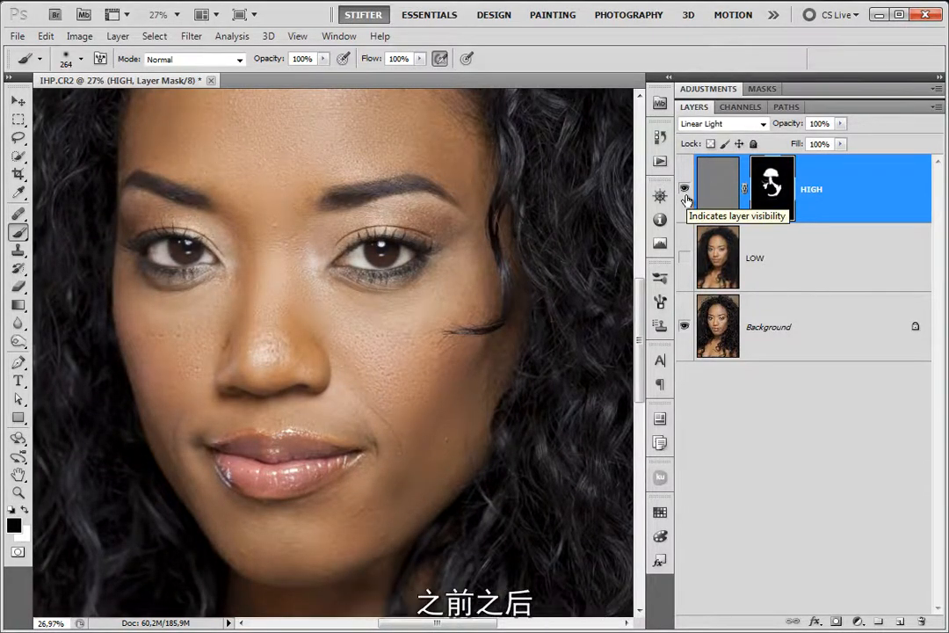
left_click(686, 197)
left_click(687, 199)
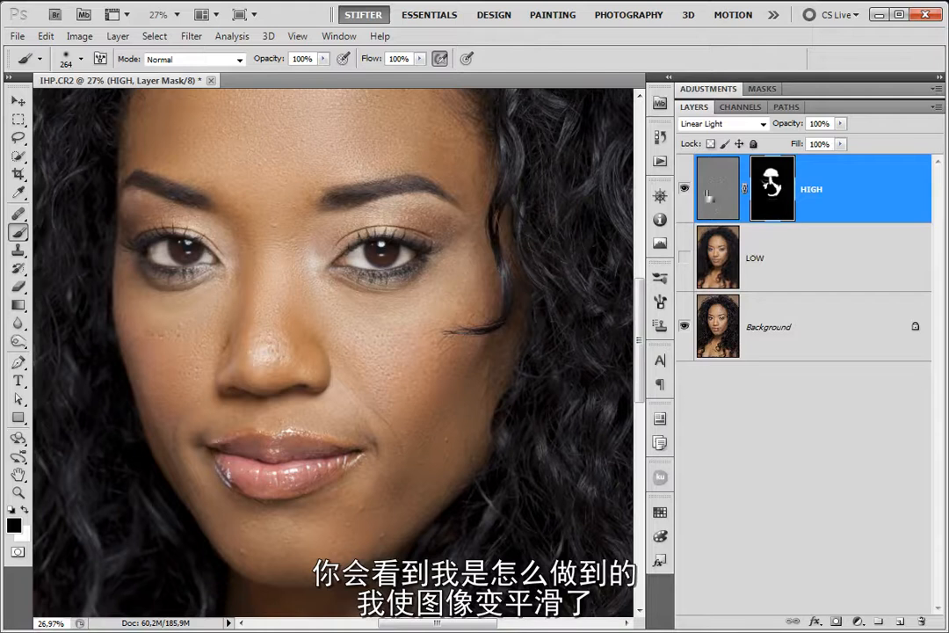
Step: Examine the cheek beside the nose up close with and without the HIGH layer
left_click_drag(292, 235, 423, 461)
left_click_drag(510, 464, 413, 448)
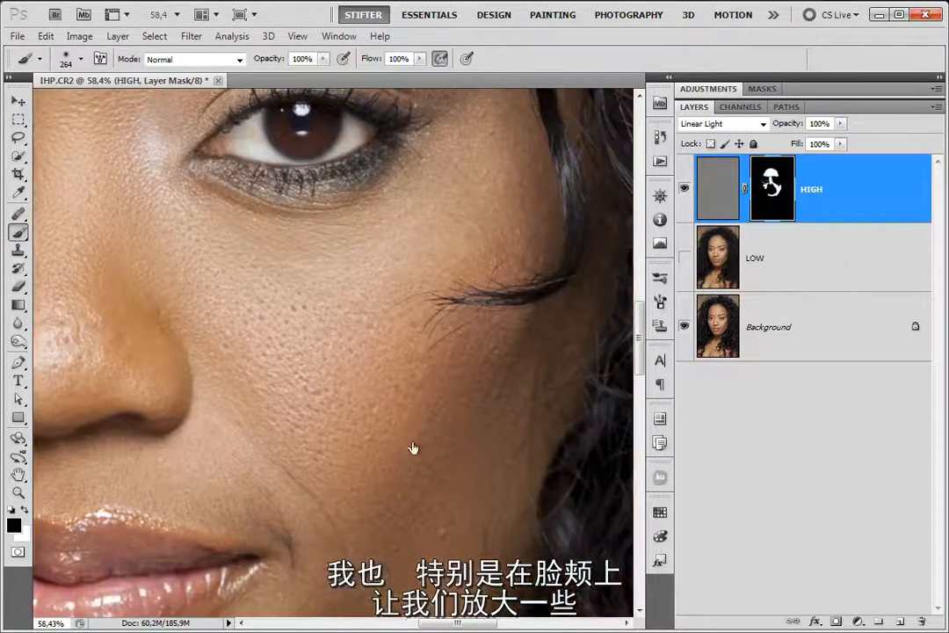
left_click(685, 193)
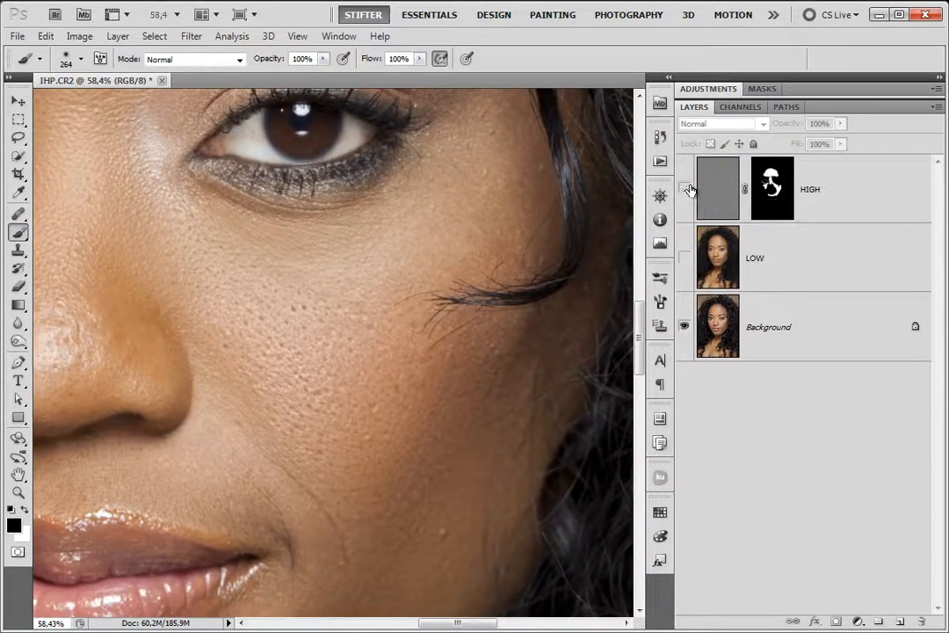
left_click(687, 189)
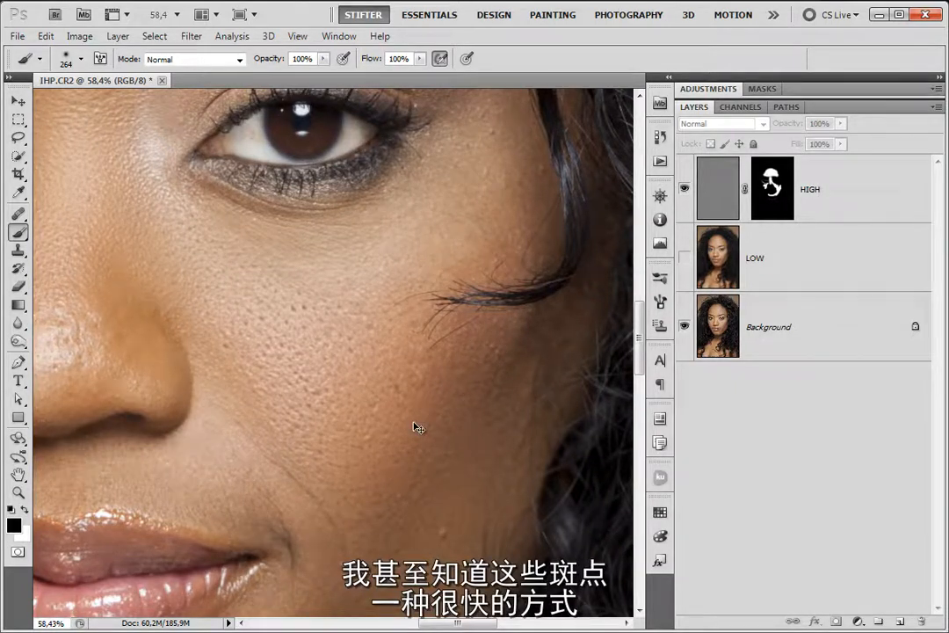
key("ctrl+0")
left_click_drag(224, 211, 418, 461)
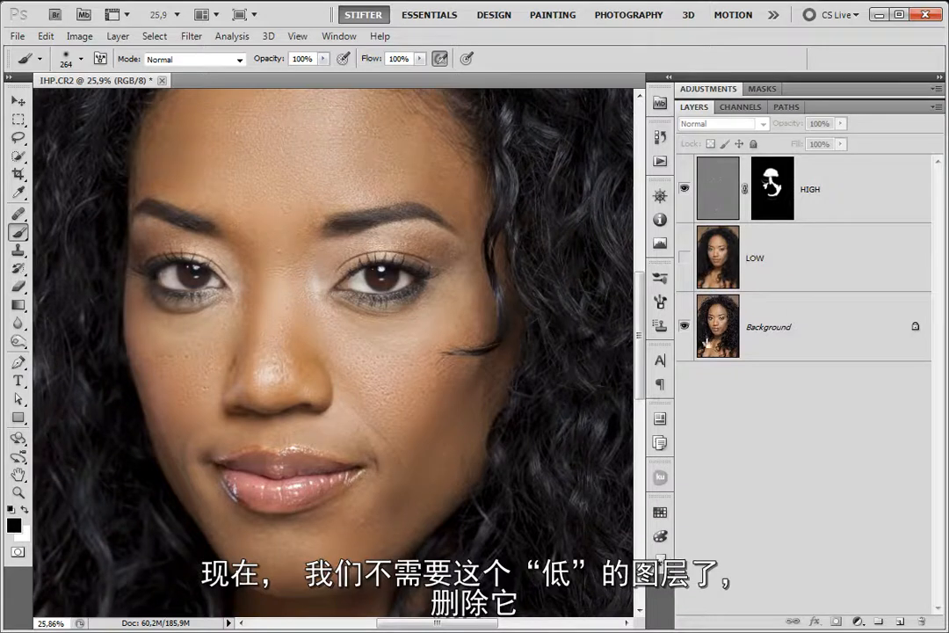
Step: Delete the LOW layer and rename the HIGH layer as HIGH (30 px)
left_click(766, 252)
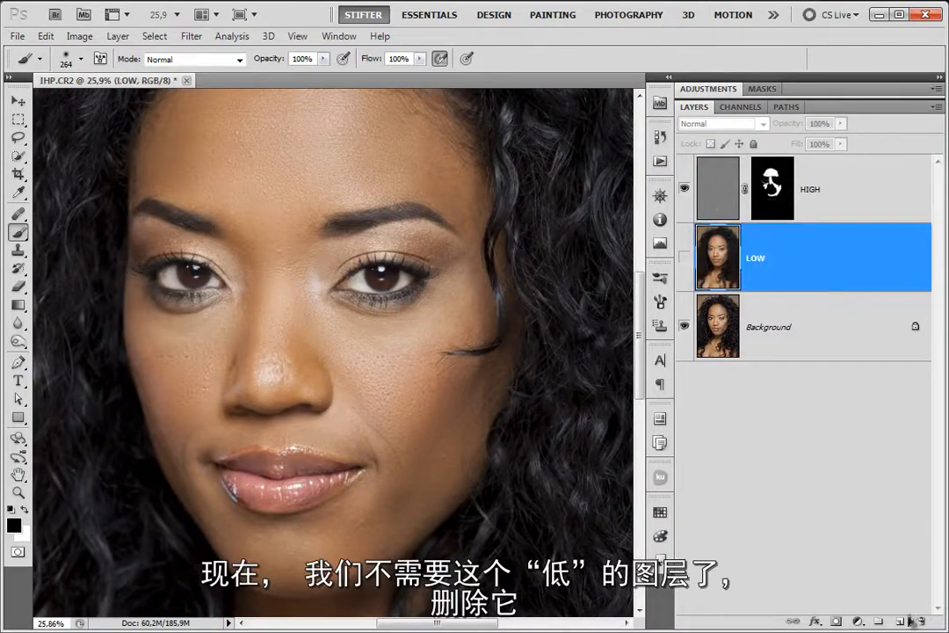
key("Delete")
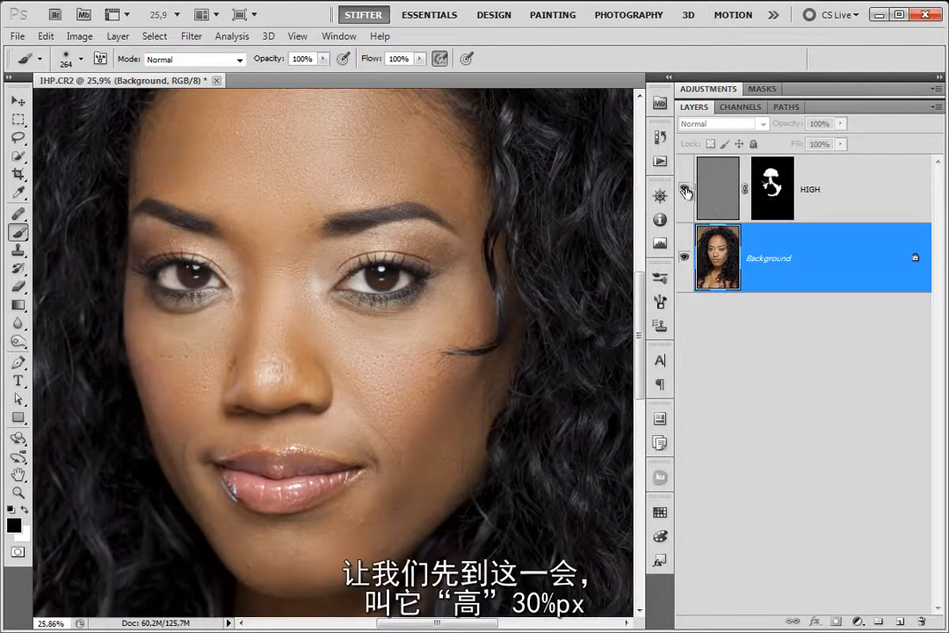
left_click(684, 191)
double_click(810, 190)
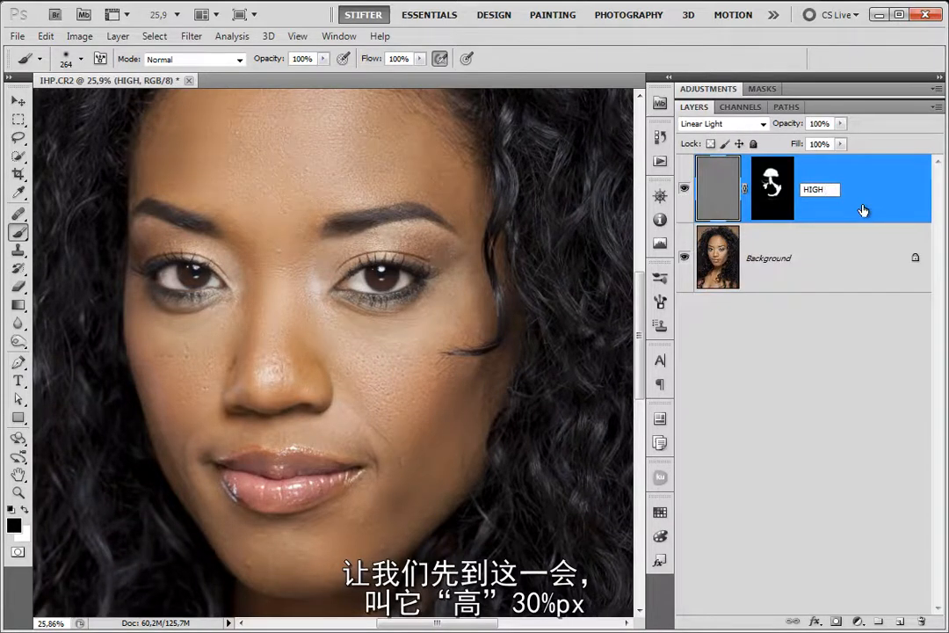
type("30")
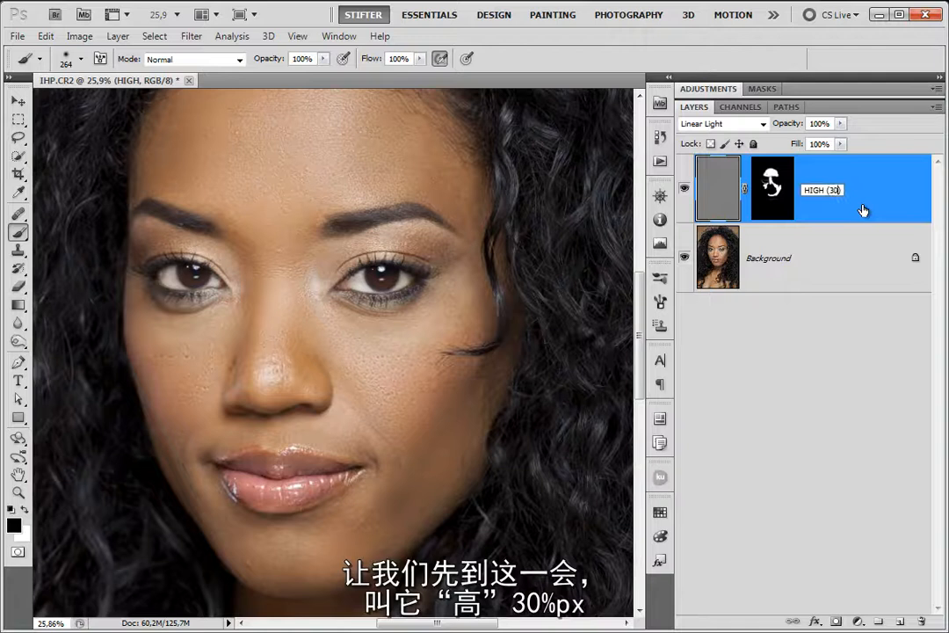
type(" px")
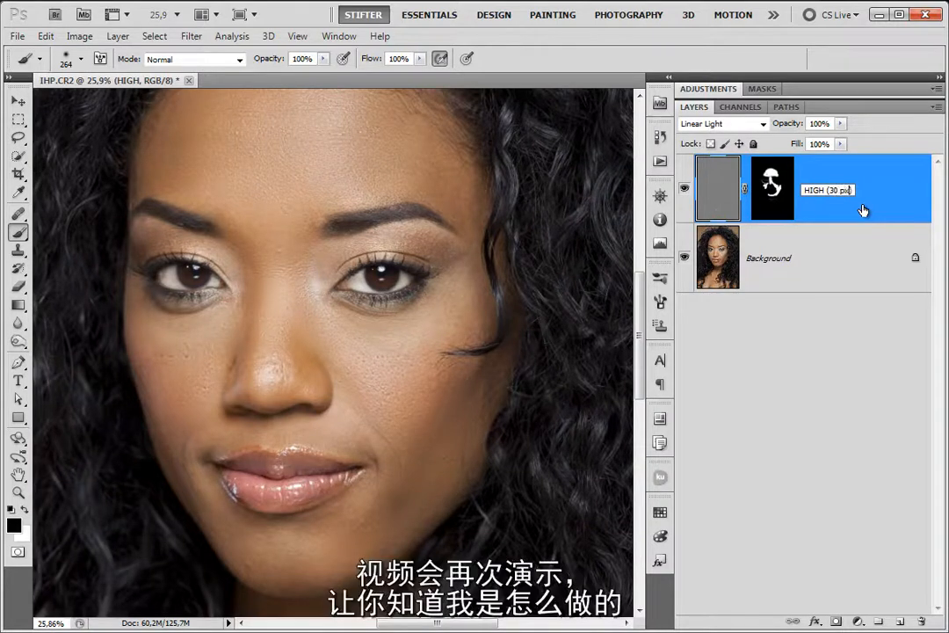
key("Return")
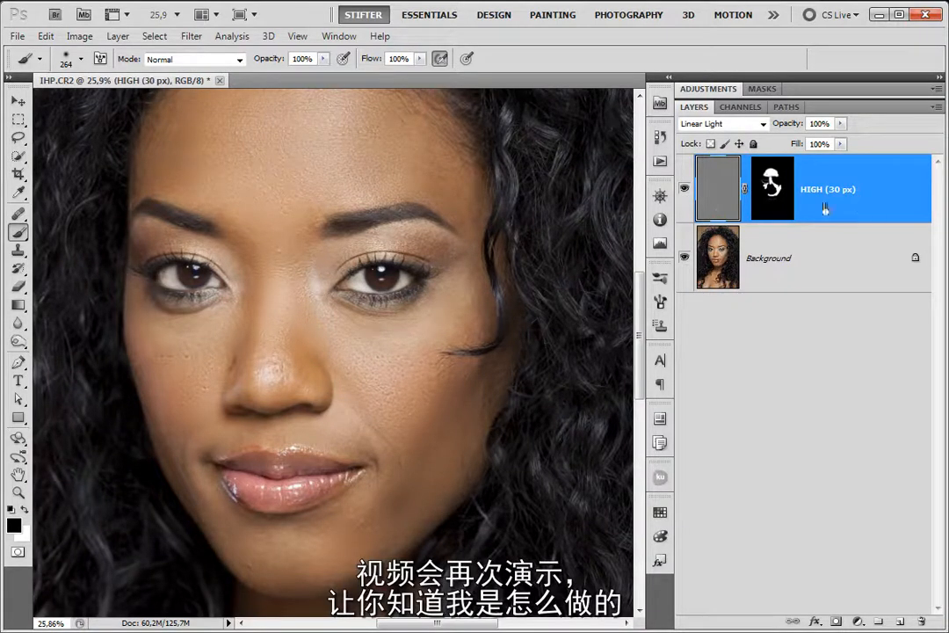
Step: Hide the HIGH (30 px) layer and duplicate the Background layer twice
left_click(684, 188)
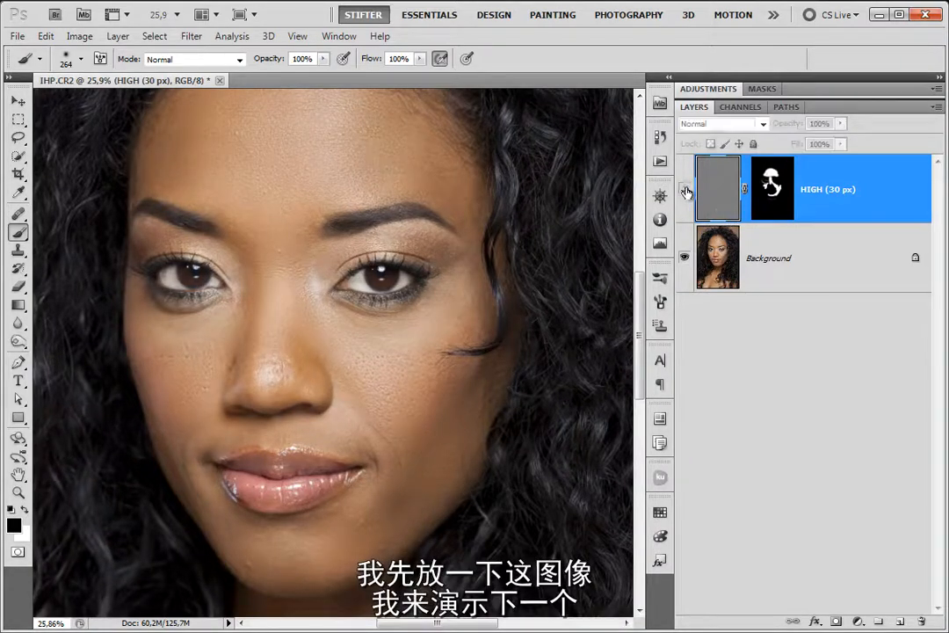
left_click(737, 255)
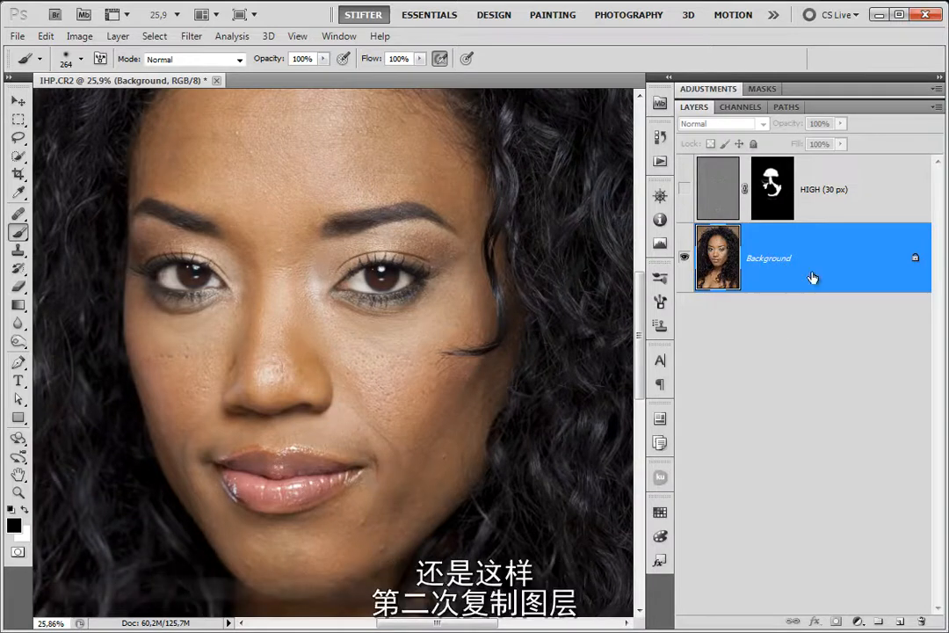
key("ctrl+j")
key("ctrl+j")
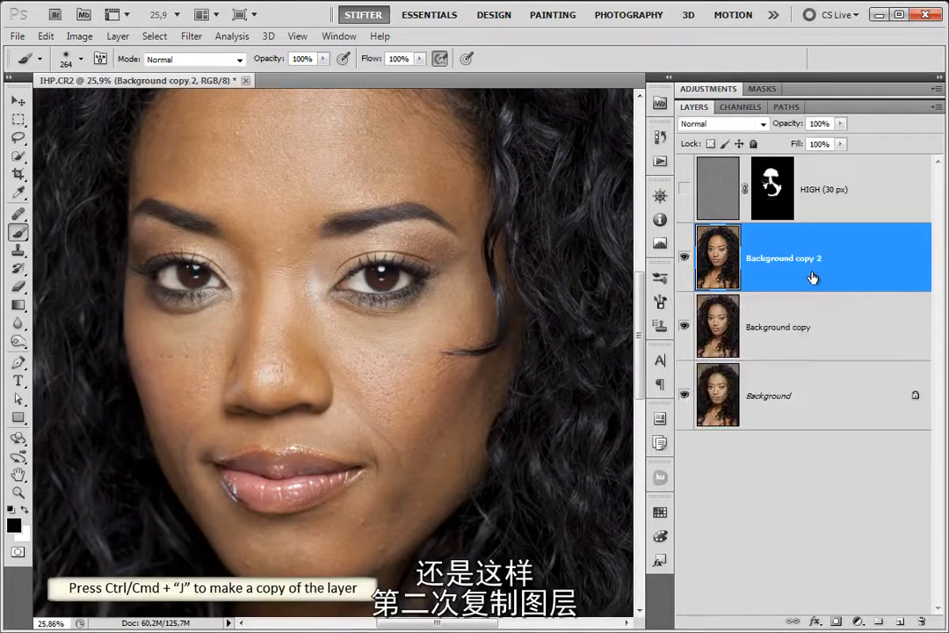
Step: Rename the lower Background copy as LOW and the upper one as HIGH (48 px)
double_click(802, 333)
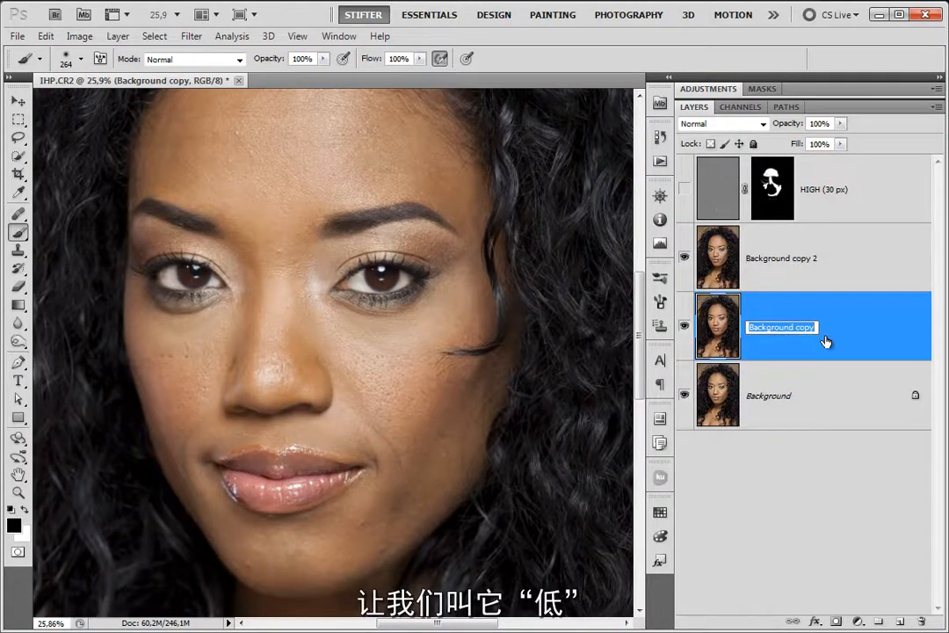
type("LOW")
key("Return")
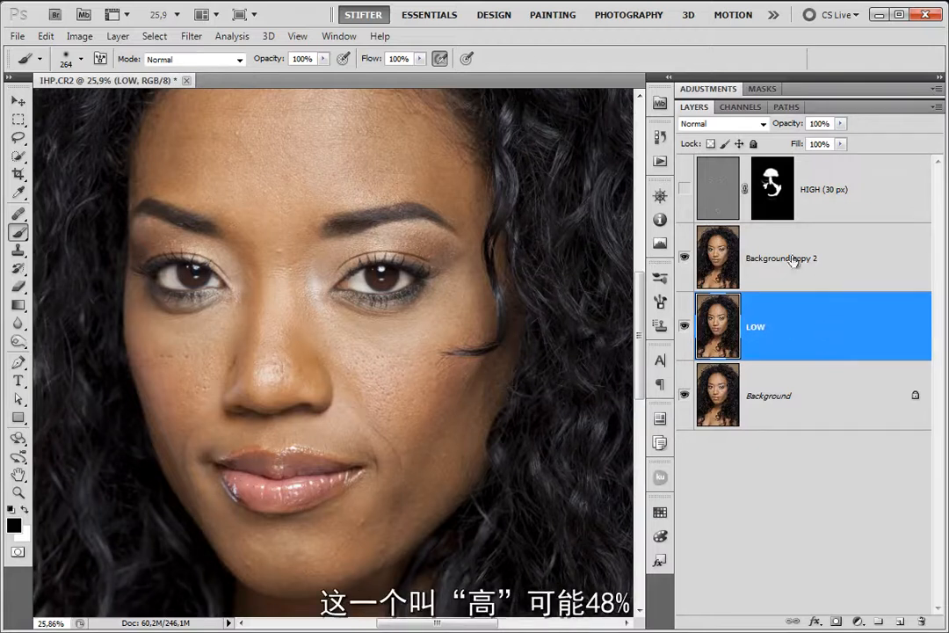
double_click(802, 260)
type("H")
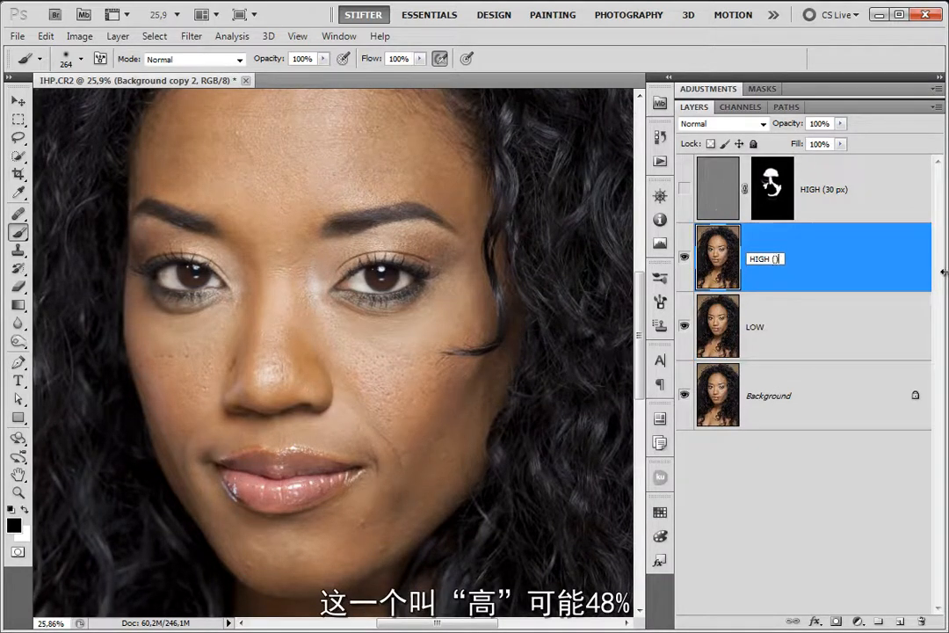
type("IGH (48)")
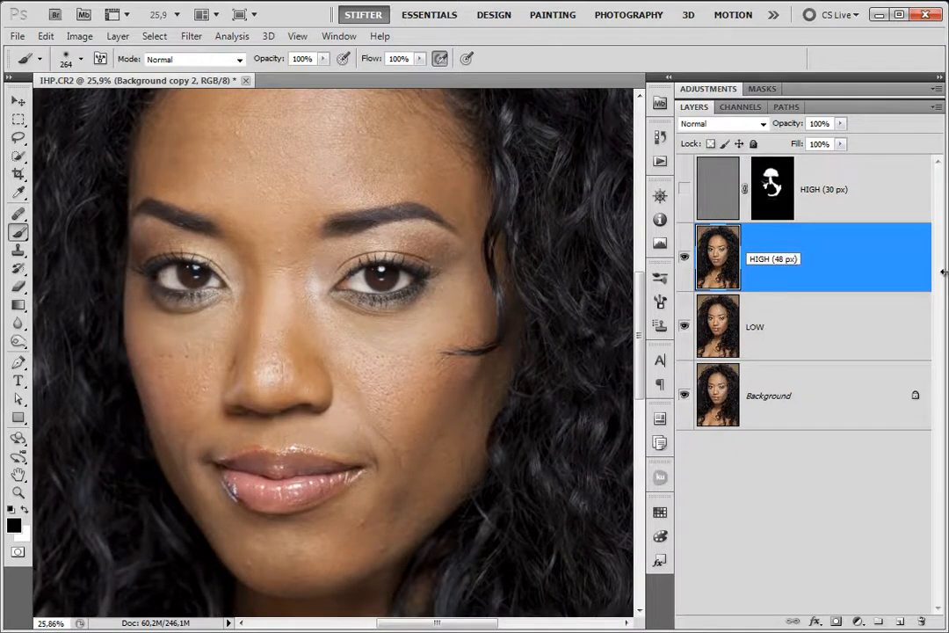
key("Return")
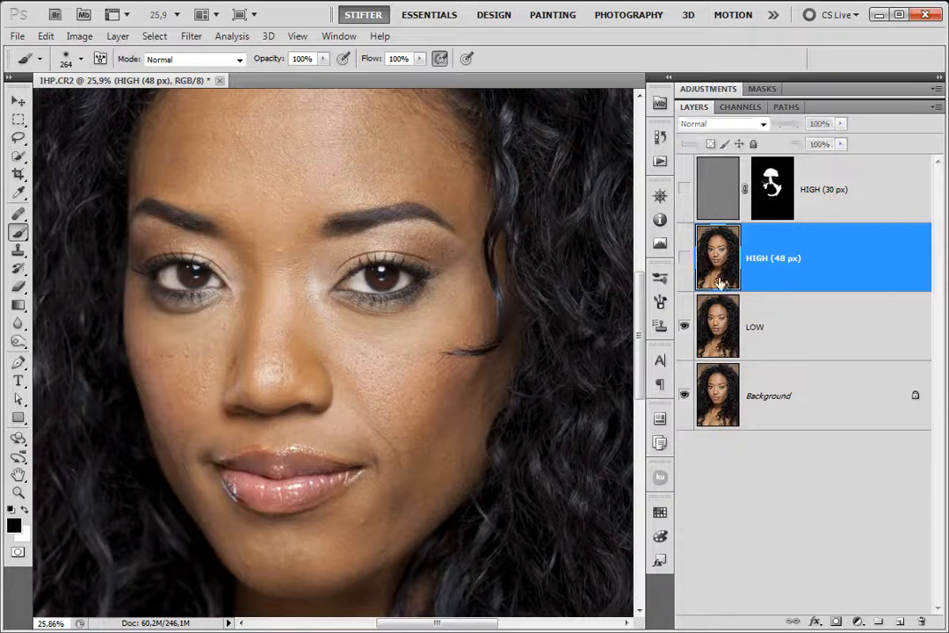
Step: Start a Surface Blur on the LOW layer with a radius of 48 pixels and a threshold of 16 levels
left_click(826, 350)
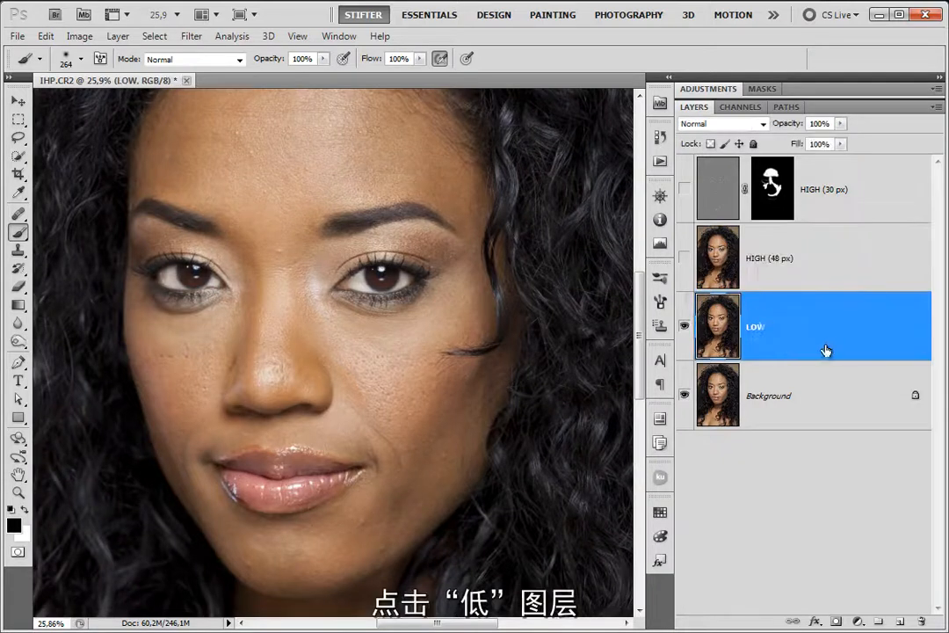
left_click(189, 38)
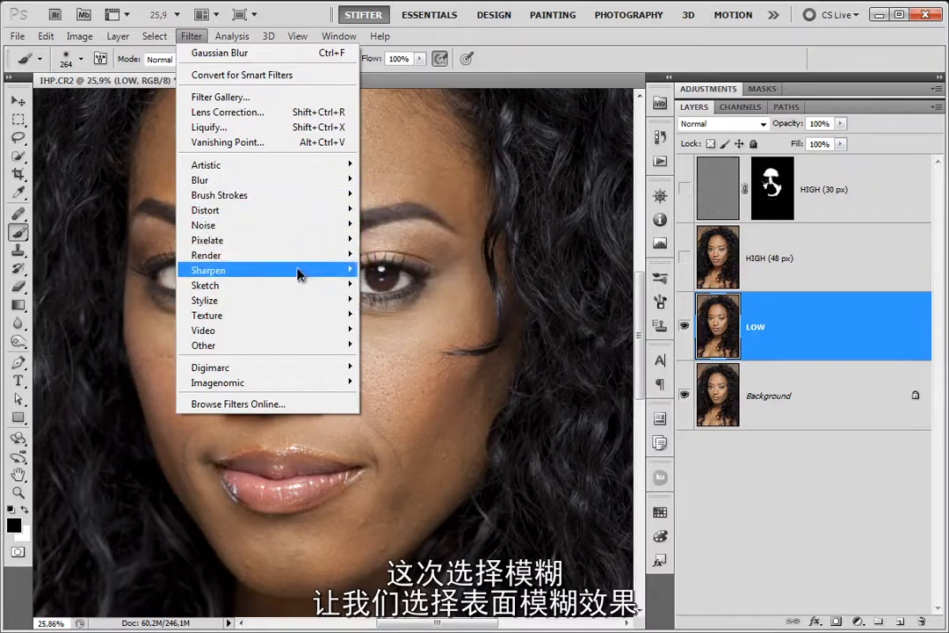
mouse_move(339, 182)
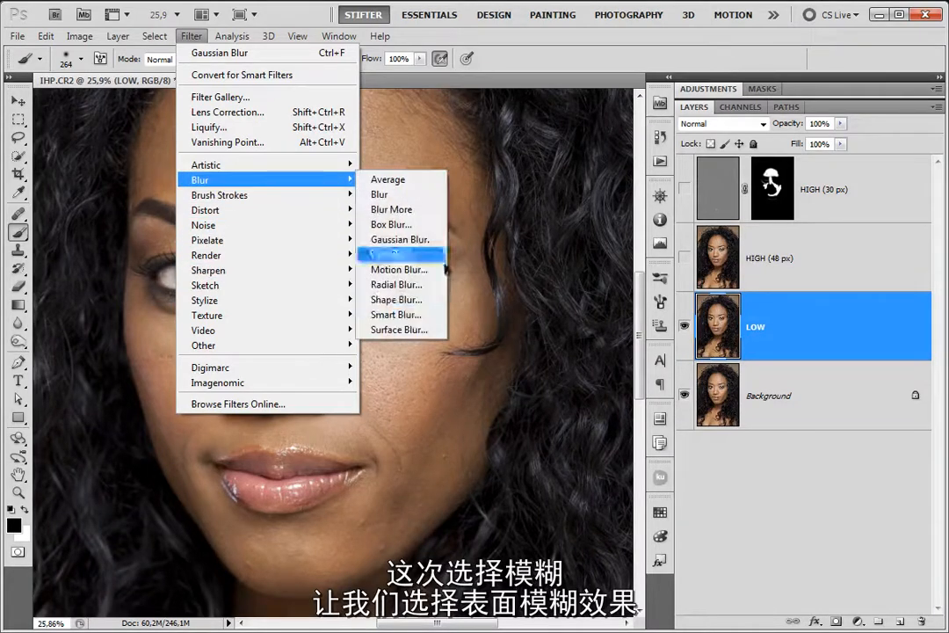
left_click(434, 332)
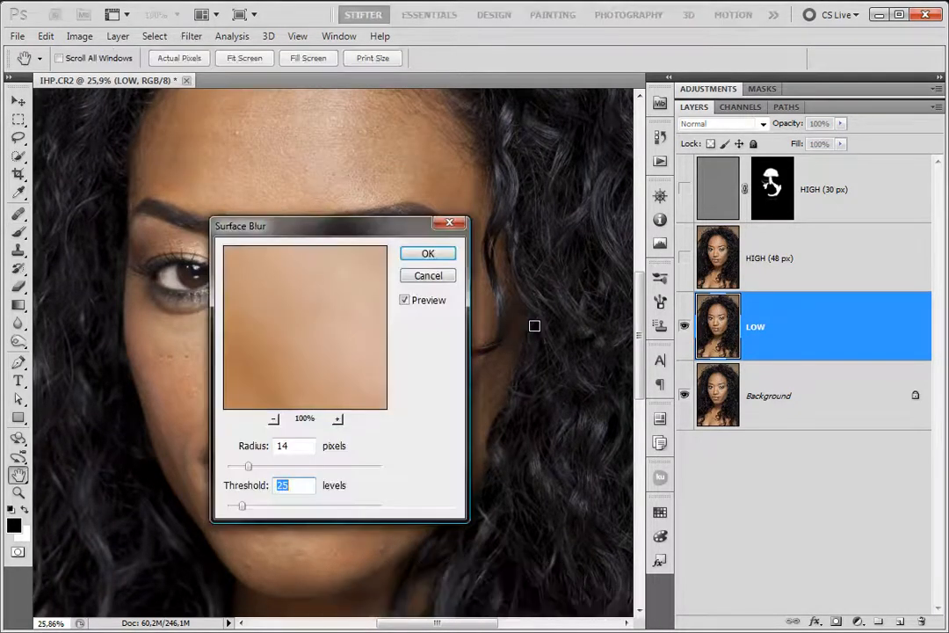
left_click_drag(325, 233, 646, 212)
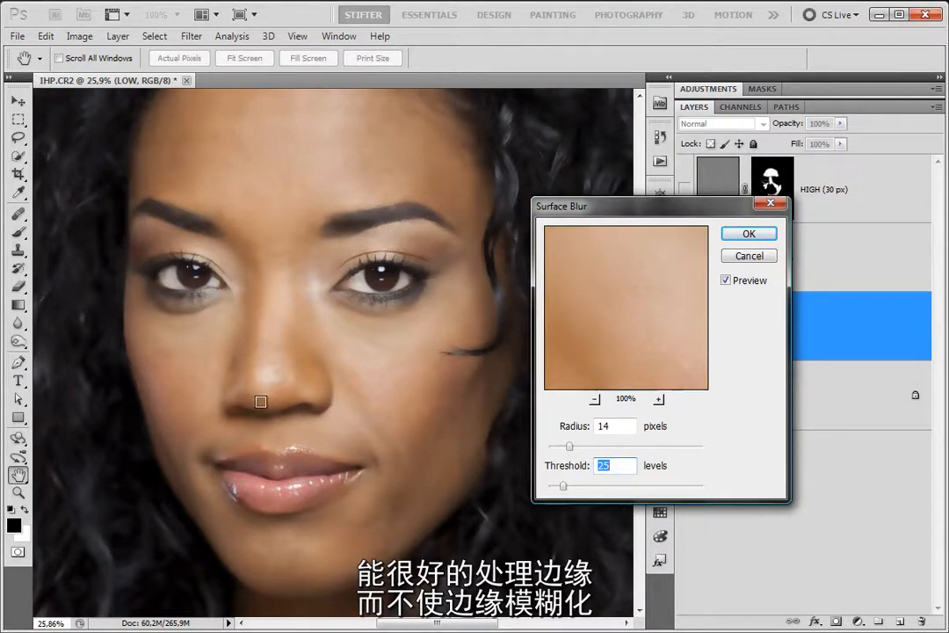
left_click(569, 423)
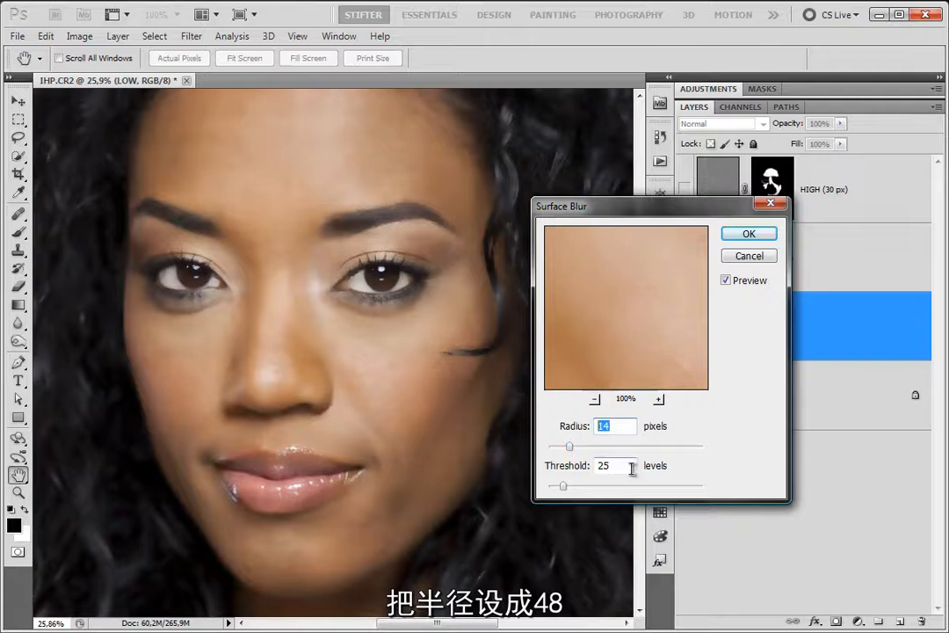
type("48")
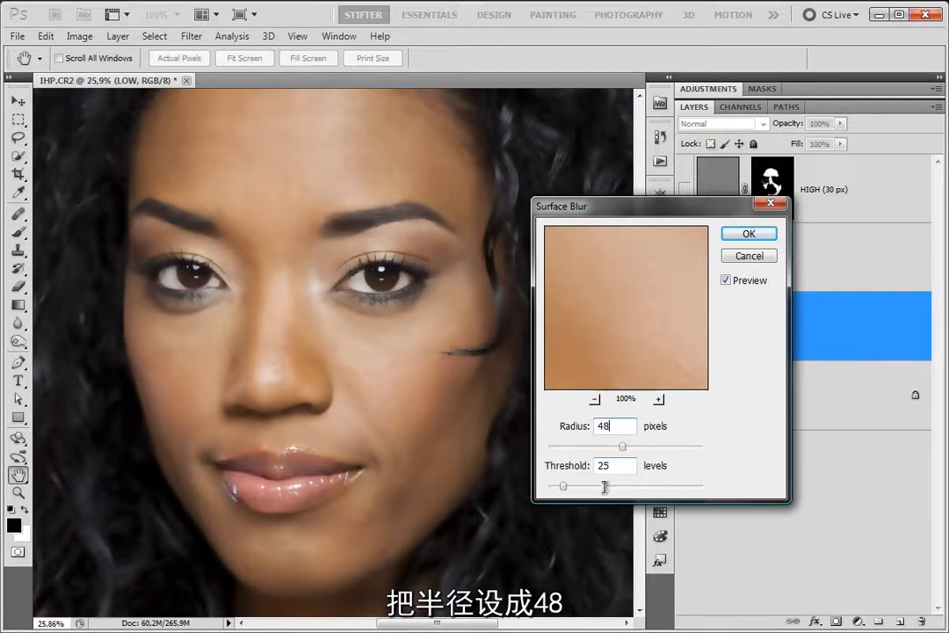
double_click(625, 464)
type("16")
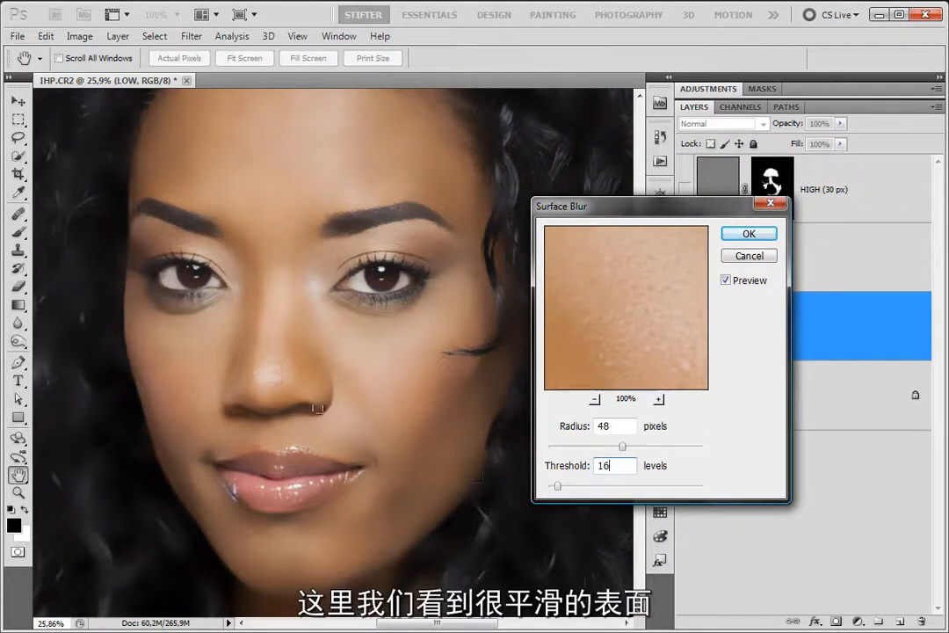
Step: Check the blur preview around the nose and mouth up close and apply the Surface Blur to the LOW layer
left_click(270, 382, "ctrl")
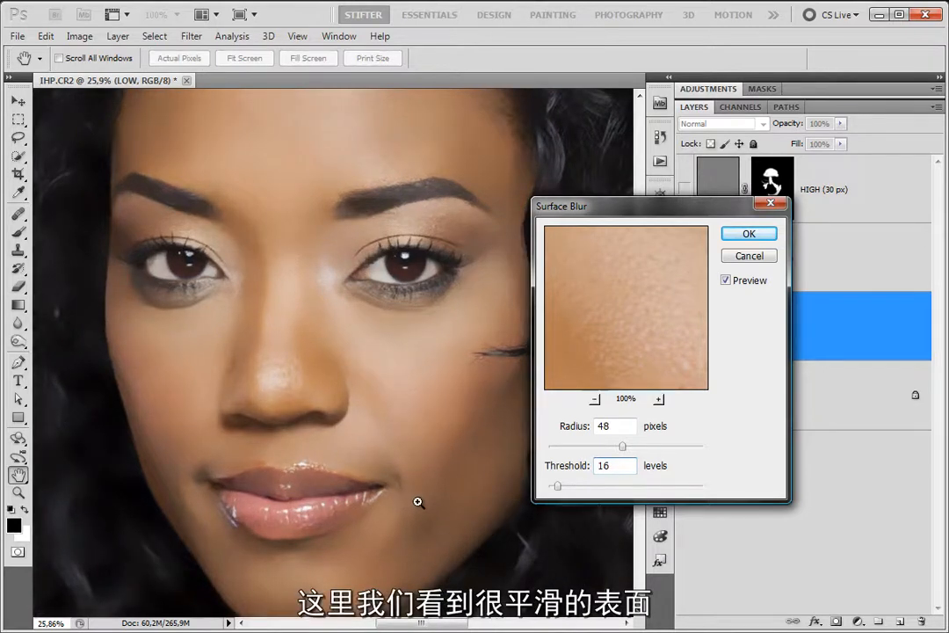
left_click(419, 502, "ctrl")
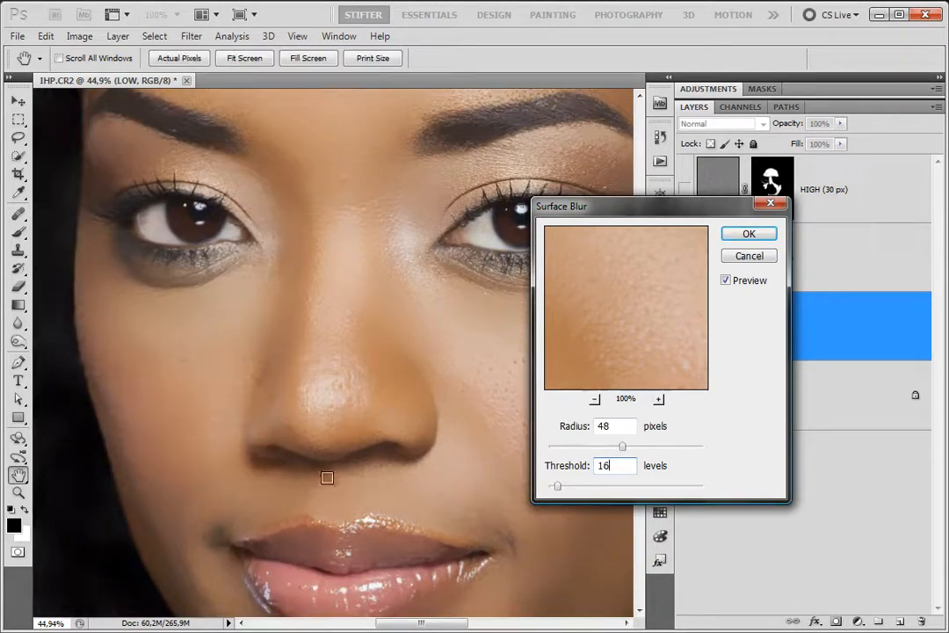
left_click_drag(458, 509, 330, 479)
left_click(386, 482, "ctrl+alt")
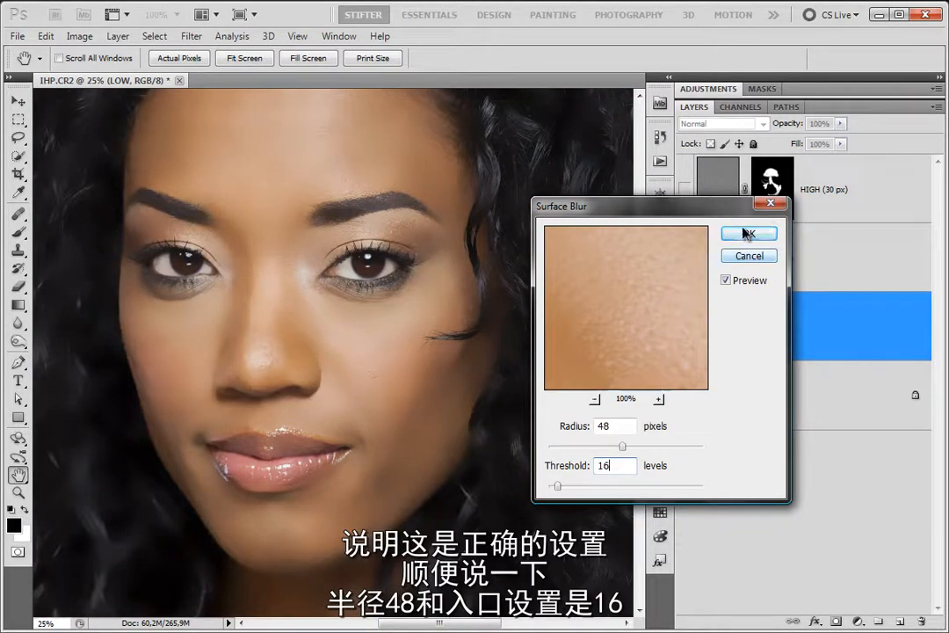
left_click_drag(618, 427, 518, 424)
left_click_drag(613, 468, 541, 467)
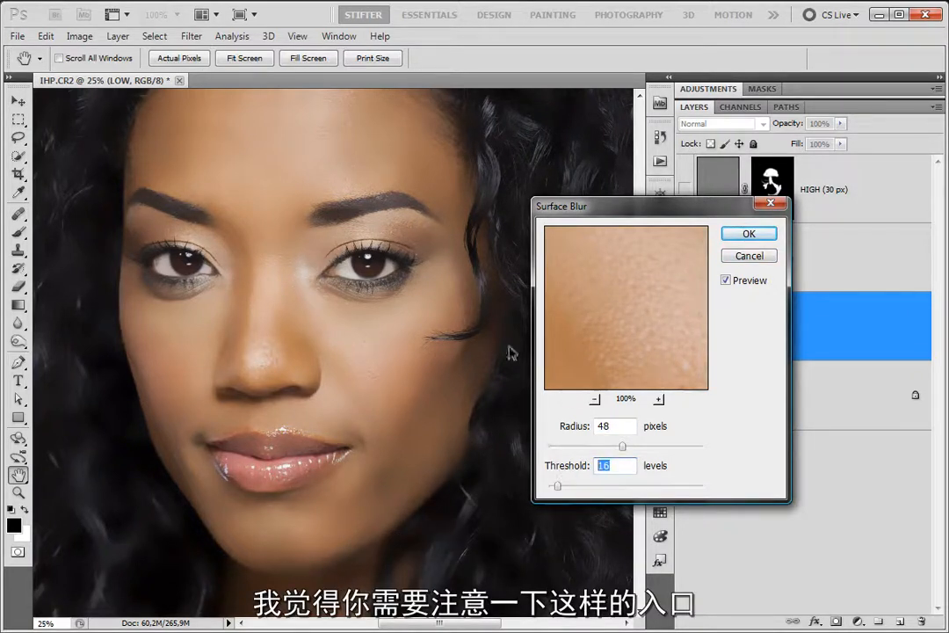
left_click_drag(619, 427, 450, 425)
left_click_drag(631, 467, 488, 465)
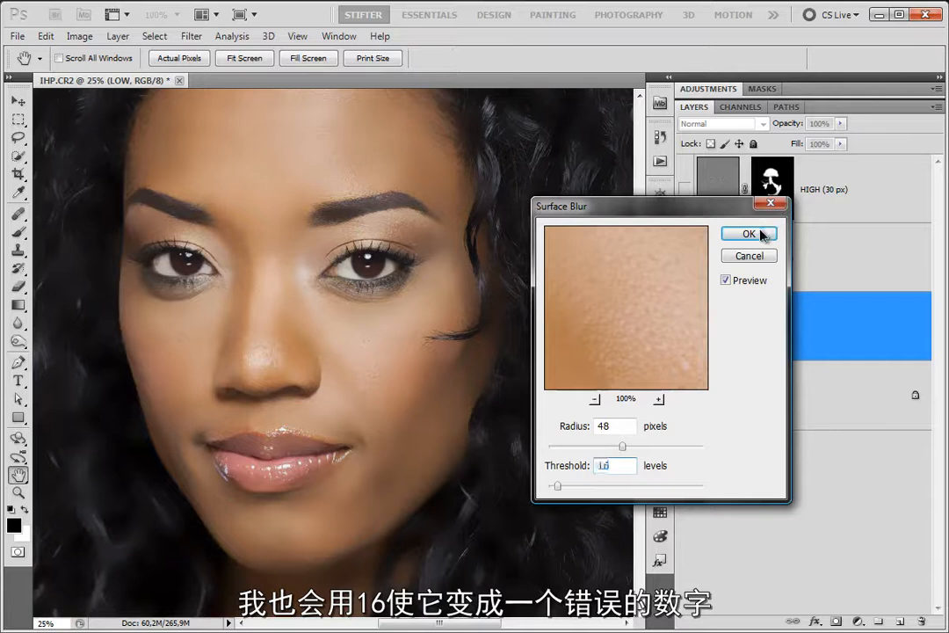
left_click(748, 233)
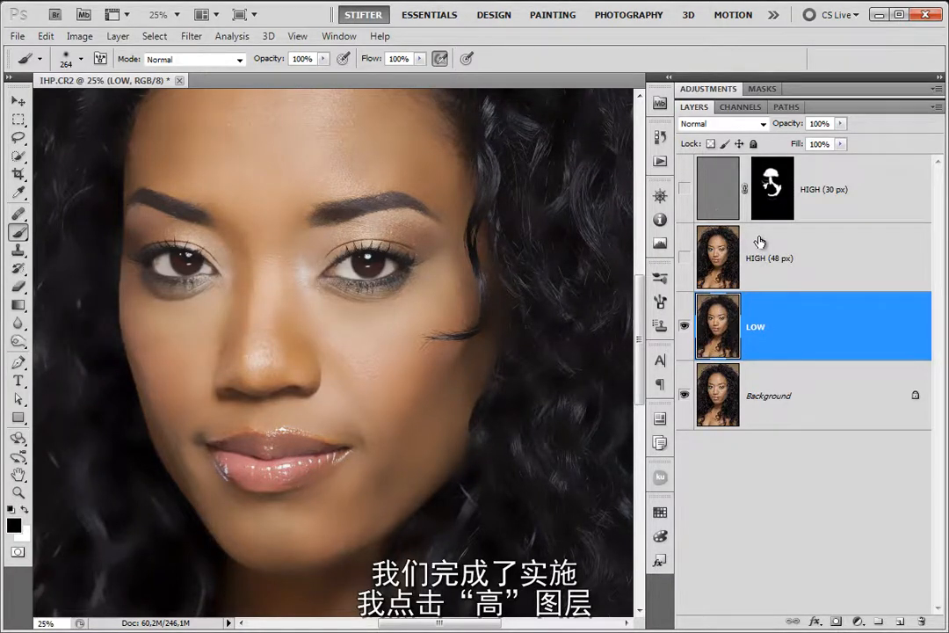
Step: Show the HIGH (48 px) layer and apply the LOW layer's image to it with Subtract blending, scale 2 and offset 128
left_click(701, 251)
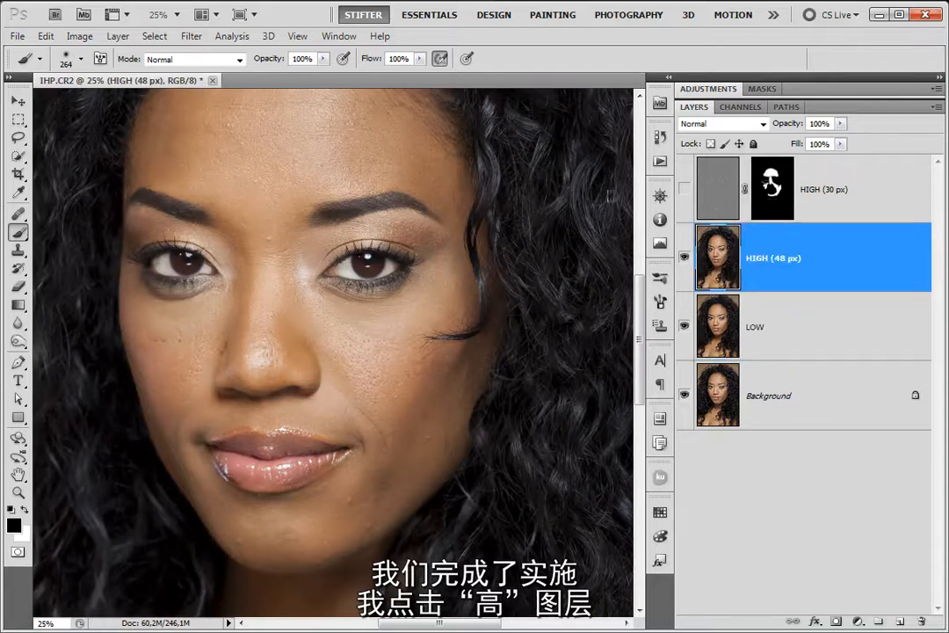
left_click(79, 36)
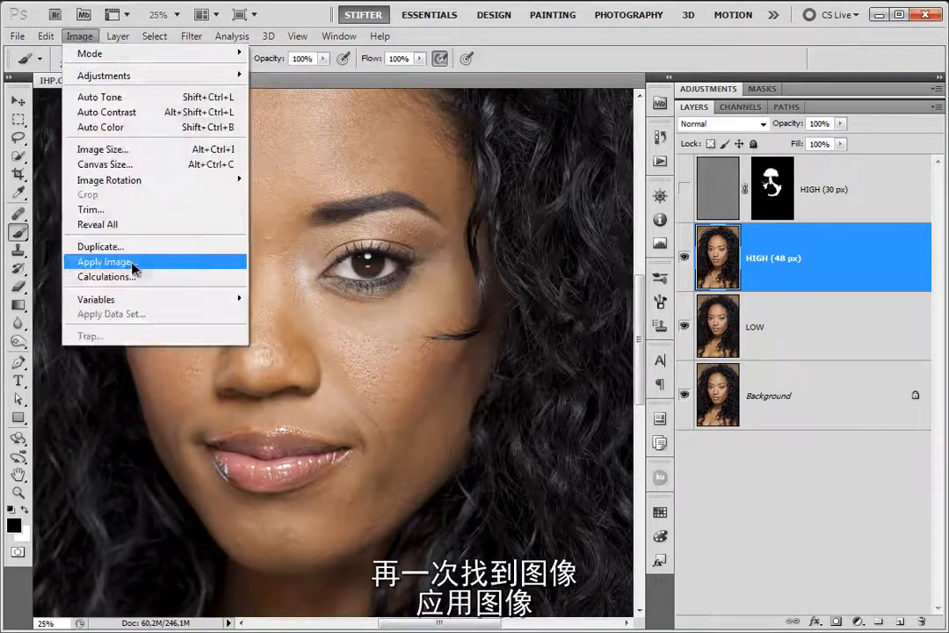
left_click(120, 262)
left_click(358, 293)
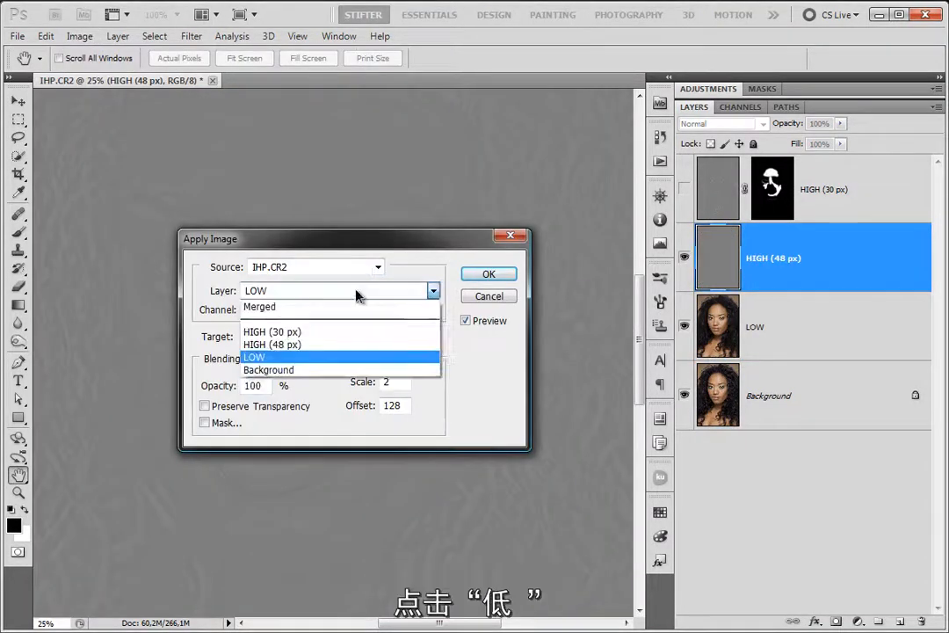
left_click(278, 357)
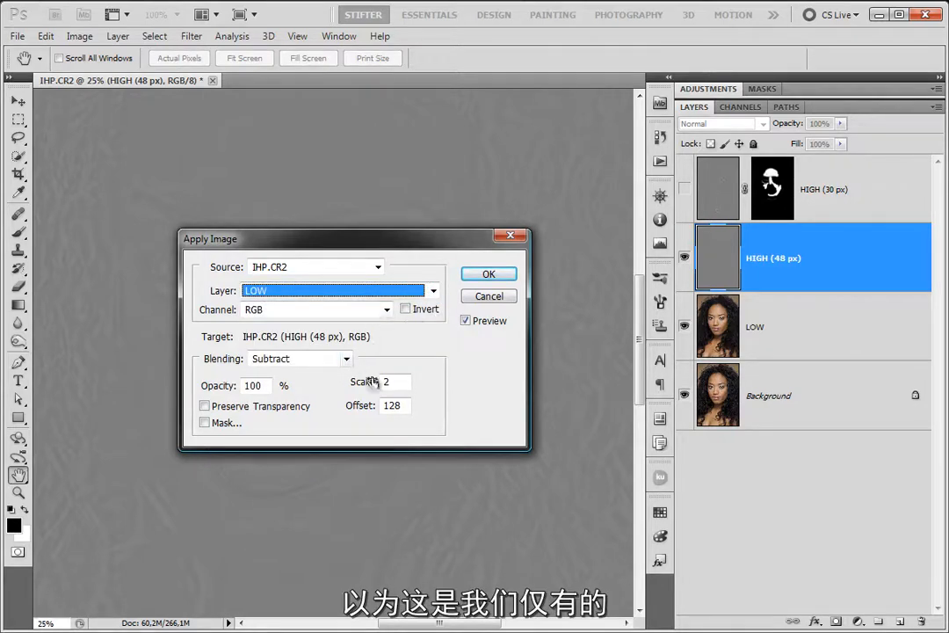
left_click(504, 274)
key("b")
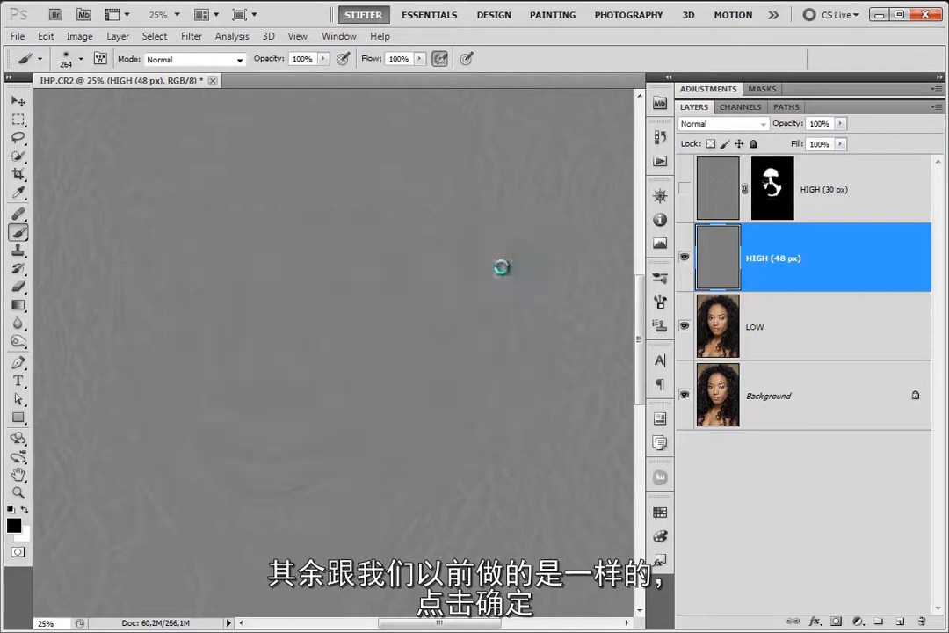
Step: Apply a Surface Blur to the HIGH (48 px) layer with a radius of 16 pixels and a threshold of 2 levels
left_click(190, 37)
mouse_move(281, 180)
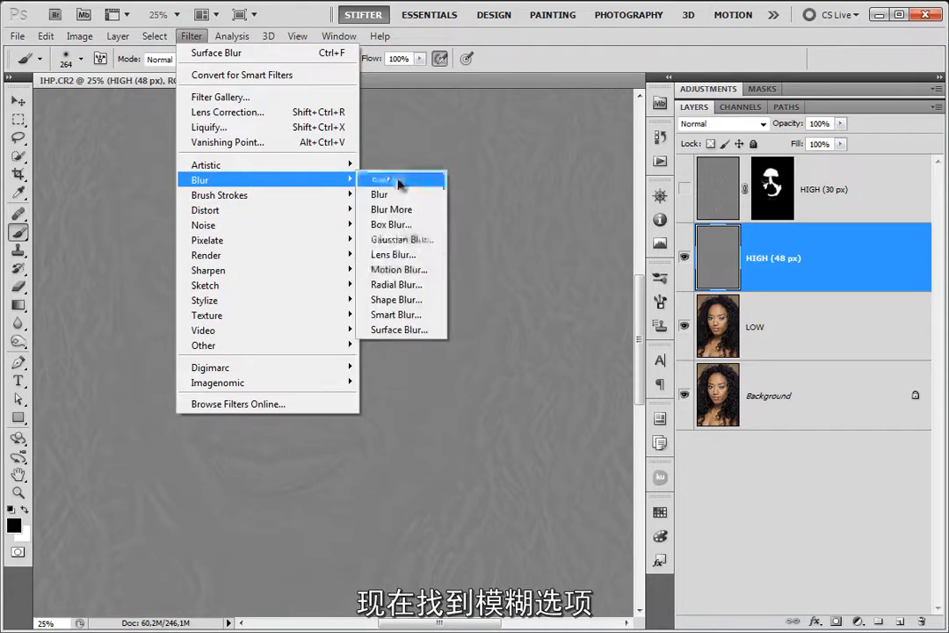
left_click(422, 330)
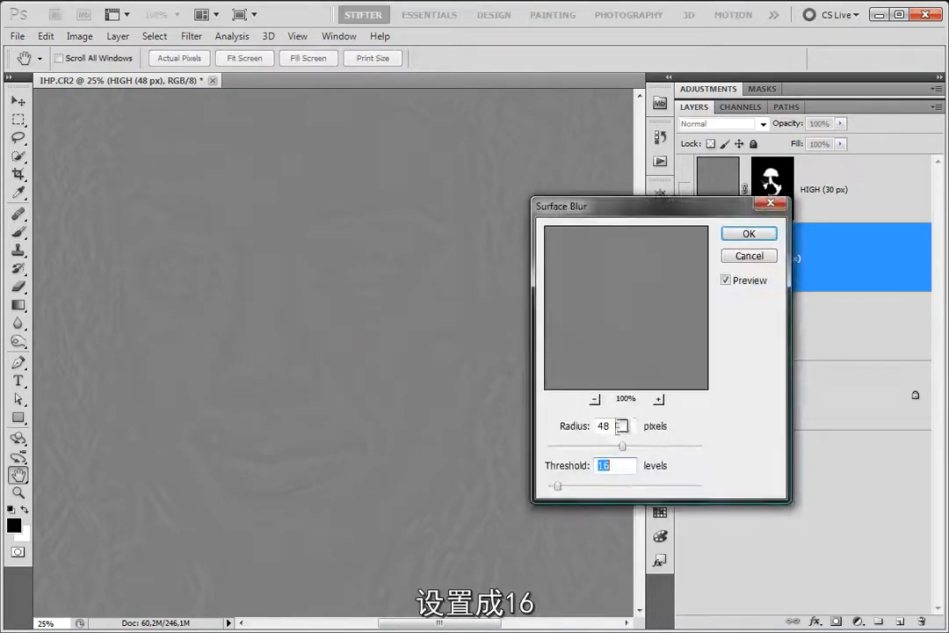
type("16")
double_click(615, 425)
type("16")
double_click(615, 465)
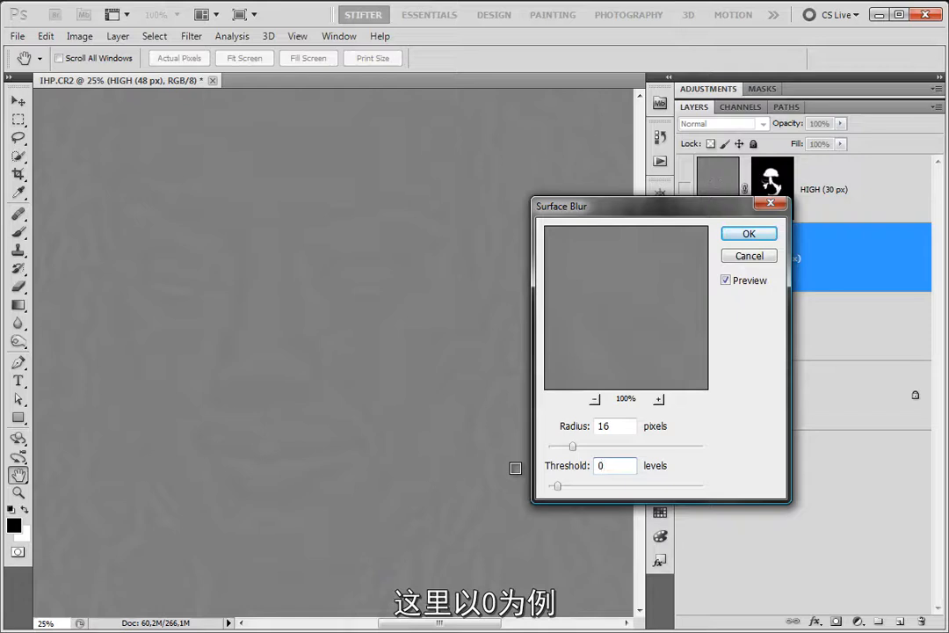
left_click(746, 235)
left_click(481, 250)
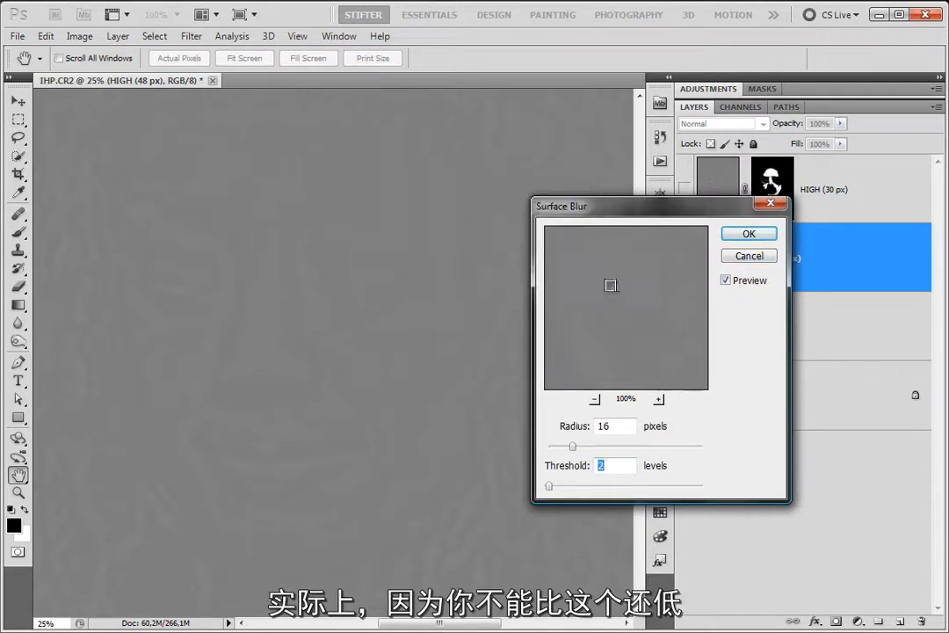
left_click(745, 234)
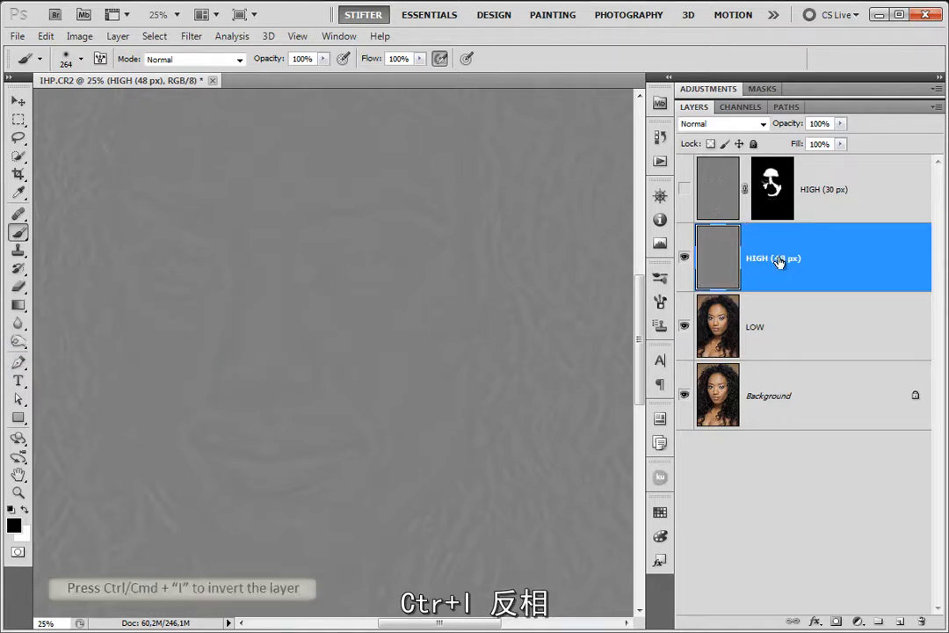
Step: Invert the HIGH (48 px) layer and blend it in Linear Light mode with the LOW layer hidden
left_click(742, 124)
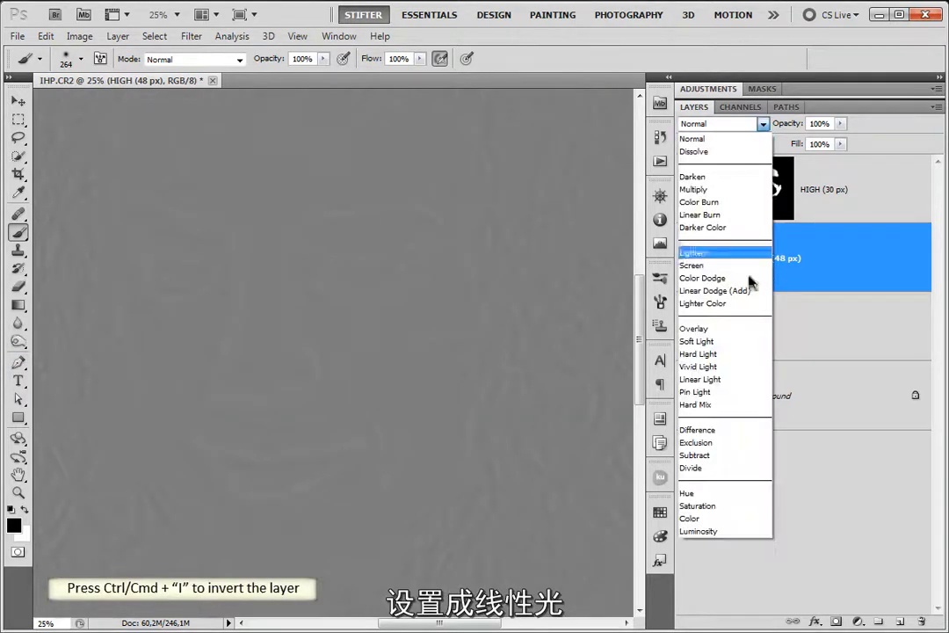
left_click(755, 379)
left_click(684, 328)
Step: Examine the face and the cheek beside the nose up close with and without the HIGH (48 px) layer
left_click(684, 256)
left_click(683, 257)
left_click(684, 257)
left_click(683, 257)
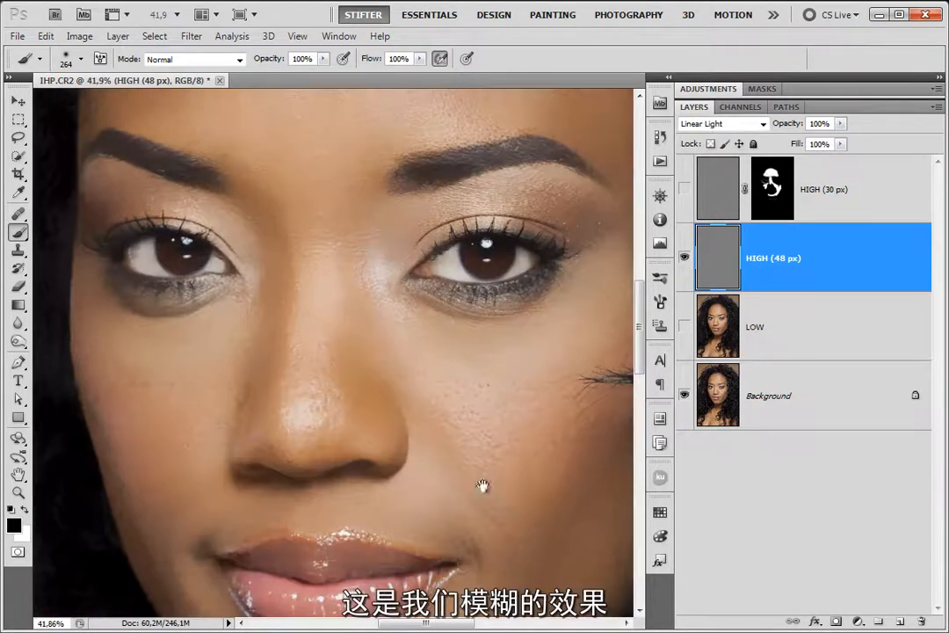
left_click_drag(500, 498, 400, 404)
left_click_drag(385, 502, 378, 396)
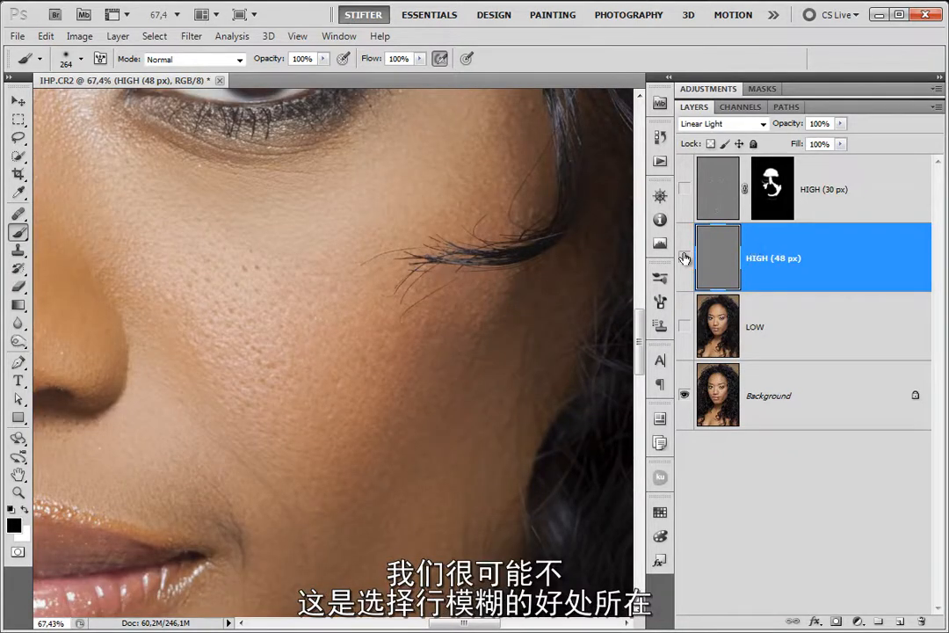
left_click(684, 257)
left_click_drag(283, 372, 413, 345)
scroll(411, 364, "down", 4)
left_click_drag(438, 385, 441, 403)
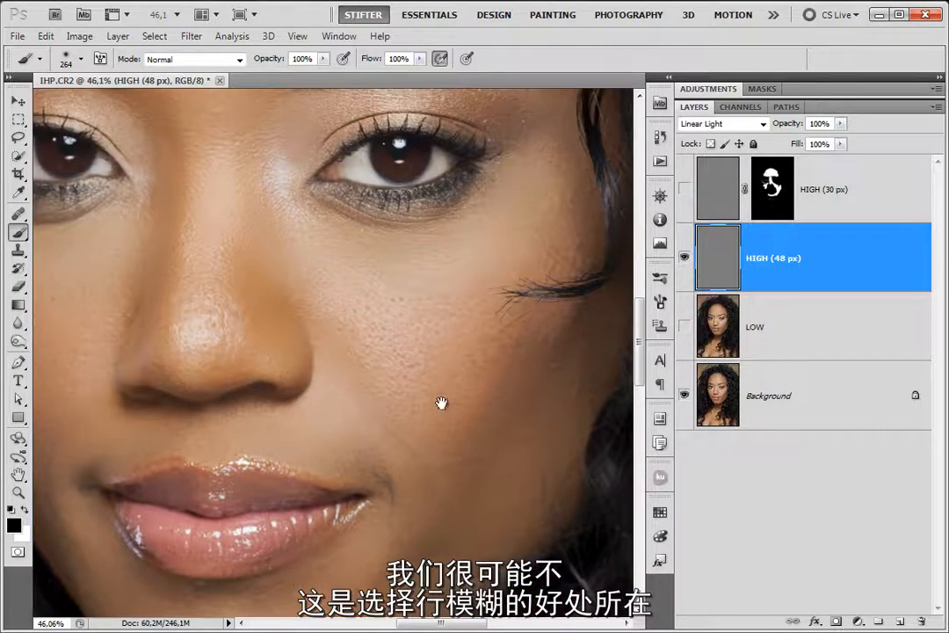
Step: Add a black mask to the HIGH (48 px) layer and ready a white 129 px brush with the HIGH (30 px) layer shown
left_click(836, 621, "alt")
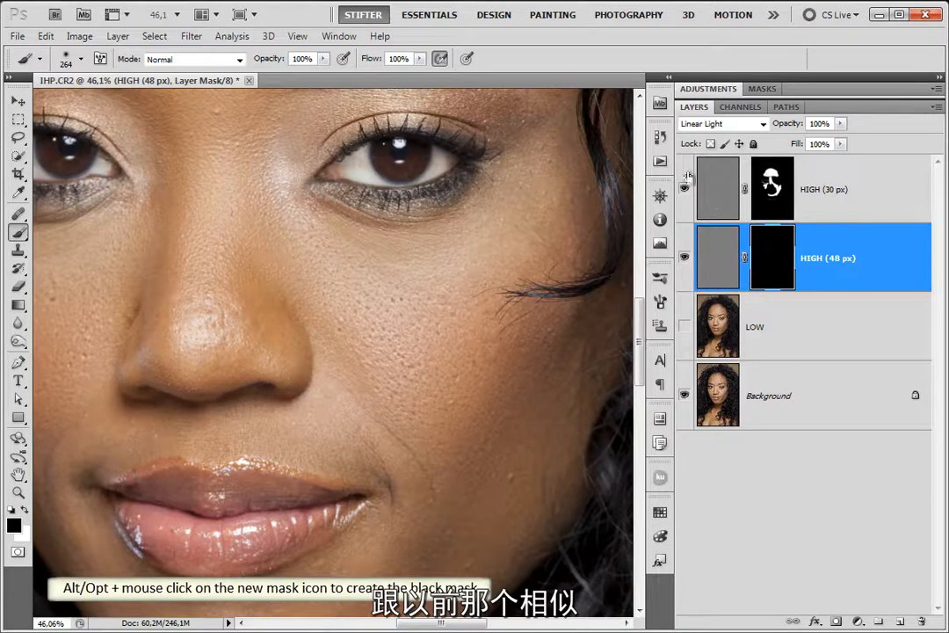
left_click_drag(519, 381, 487, 388)
left_click_drag(471, 472, 479, 242)
left_click_drag(376, 368, 391, 372)
key("x")
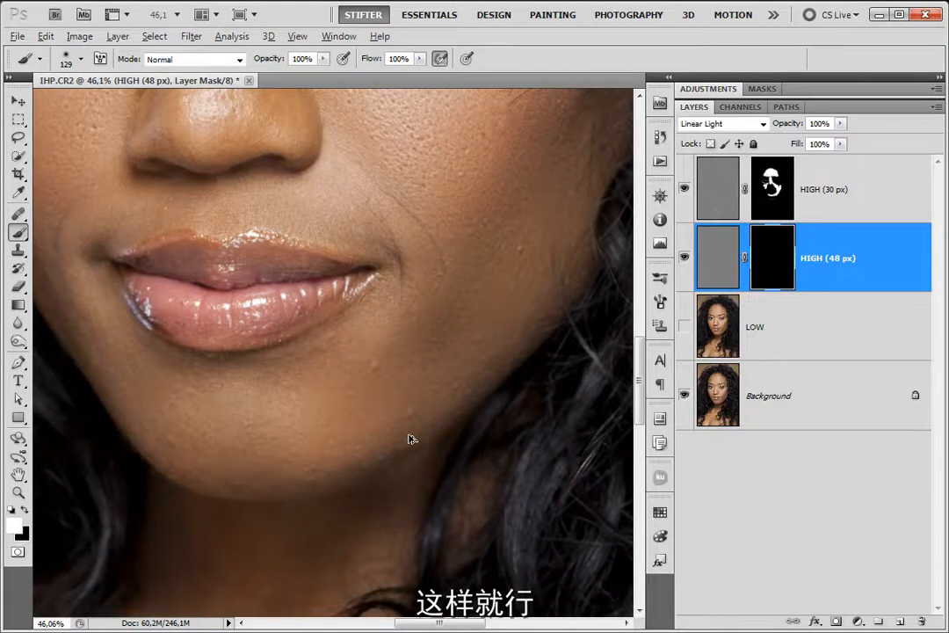
Step: Paint white on the HIGH (48 px) mask over the skin between the eyebrow and the eye on both sides of the face
scroll(505, 429, "up", 8)
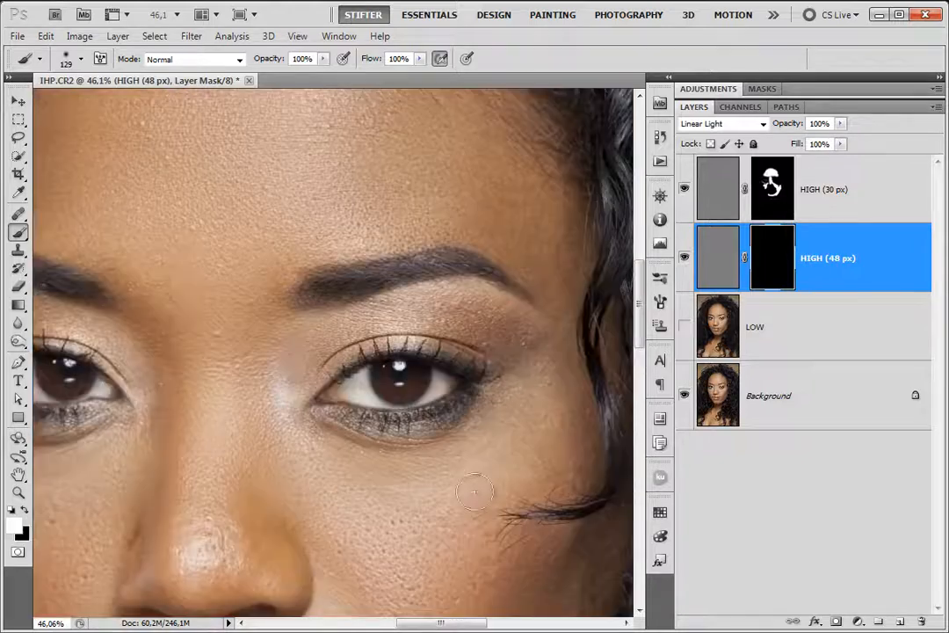
left_click_drag(511, 329, 519, 335)
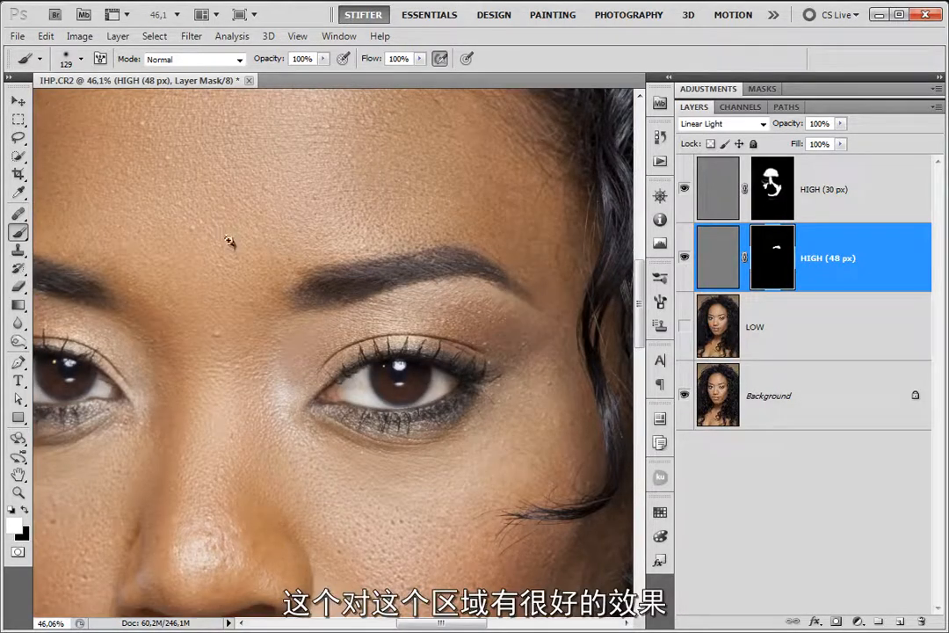
left_click_drag(288, 267, 577, 415)
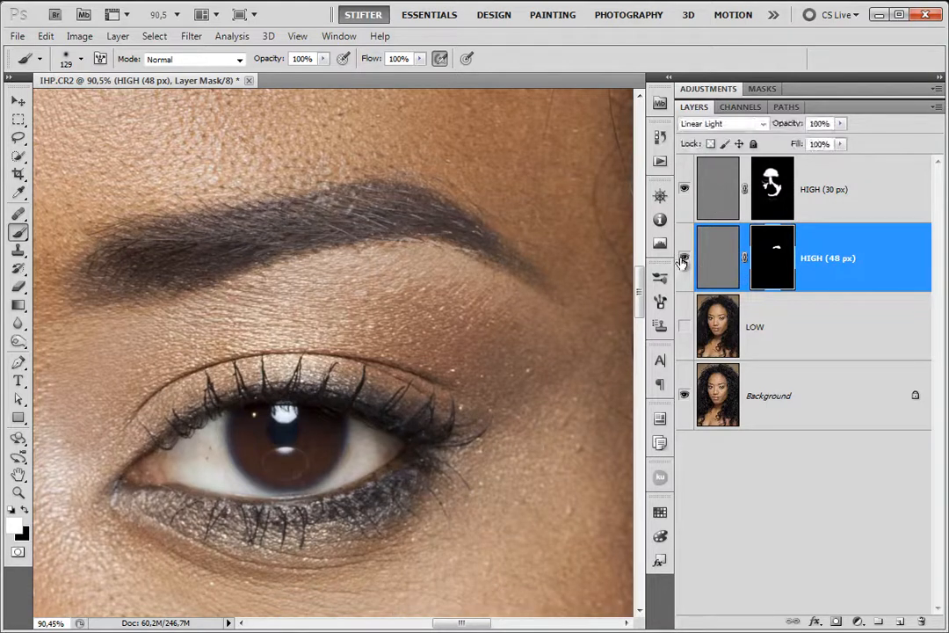
left_click_drag(190, 439, 571, 423)
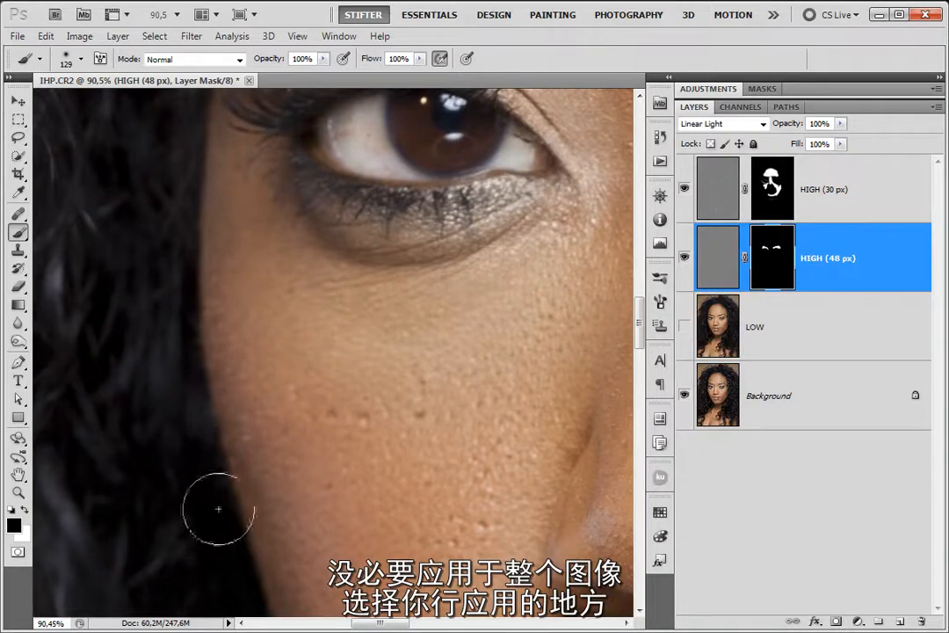
left_click_drag(474, 381, 63, 387)
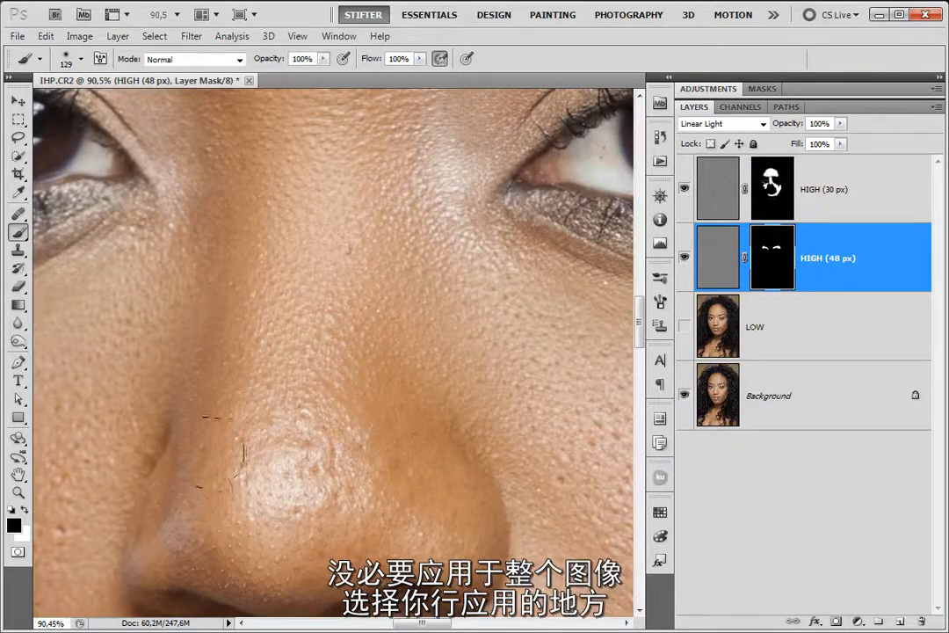
Step: Paint white on the HIGH (48 px) mask over both sides of the nose around the nostrils
scroll(263, 352, "down", 5)
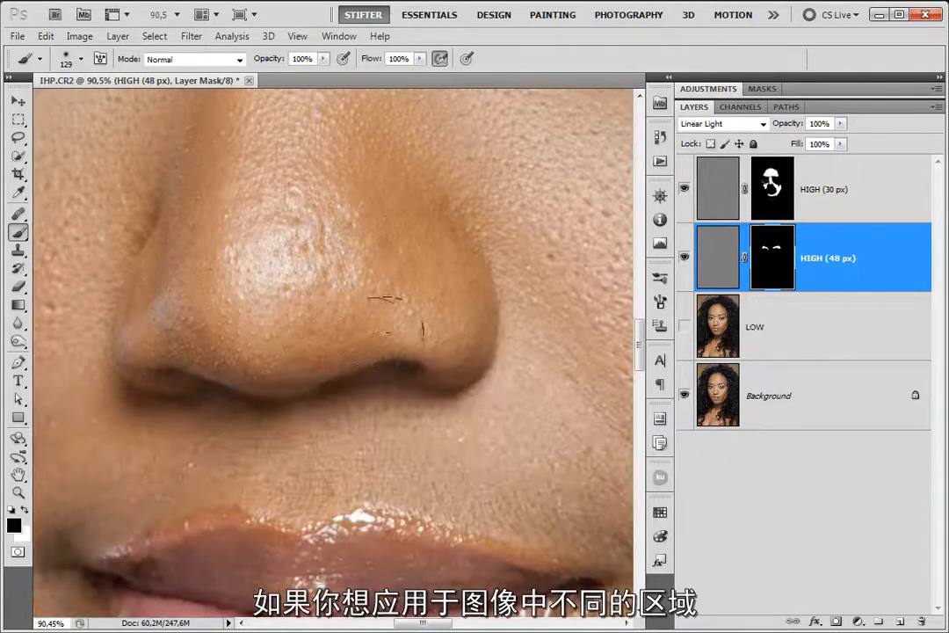
key("x")
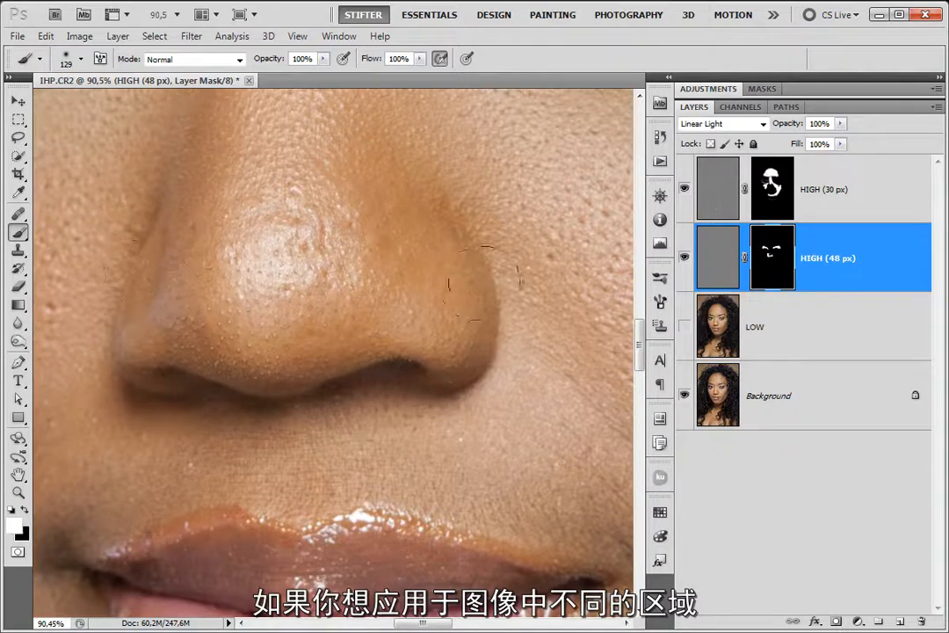
key("x")
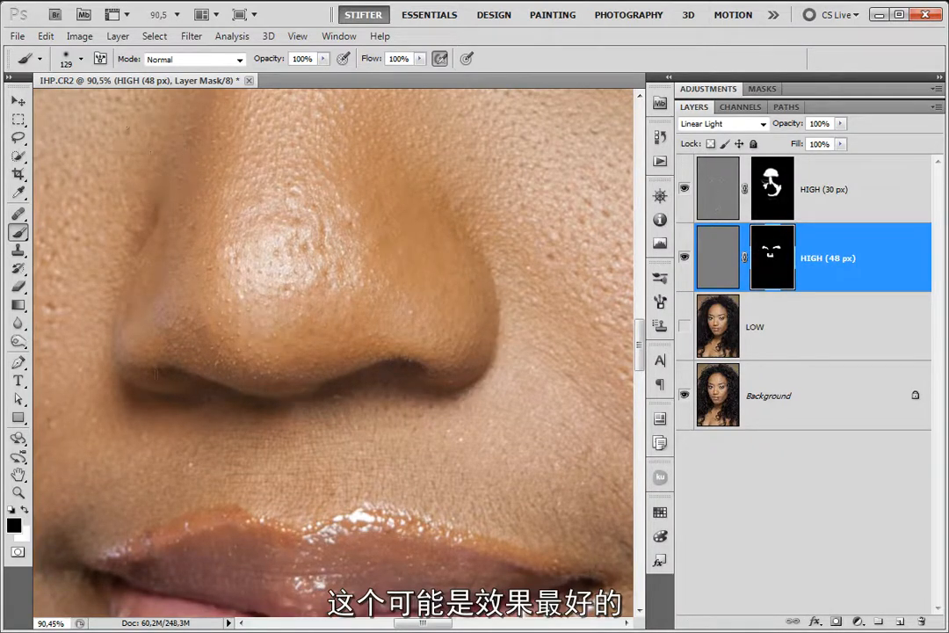
Step: Paint white on the HIGH (48 px) mask over the upper and lower lips
left_click_drag(481, 410, 455, 322)
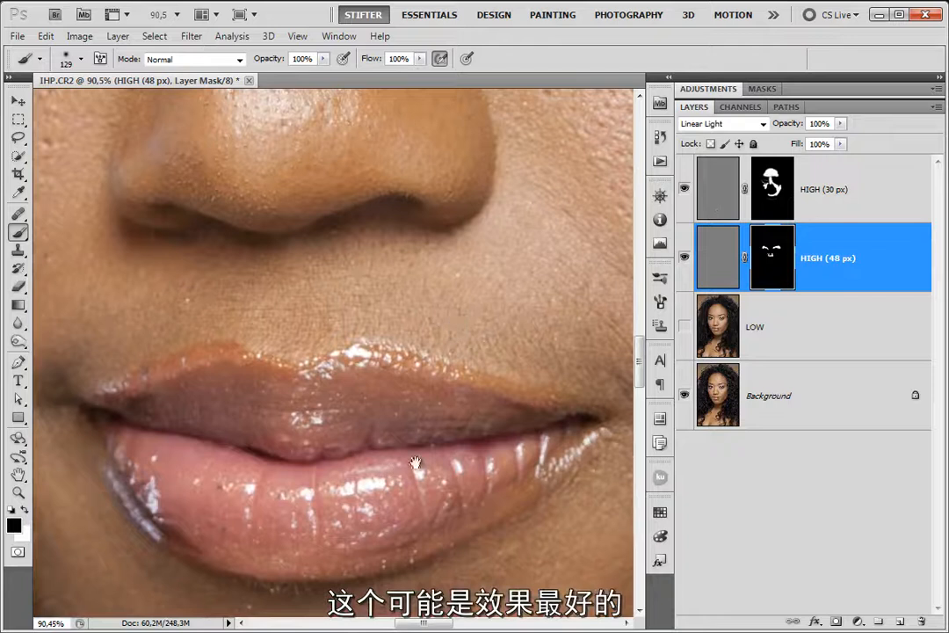
key("x")
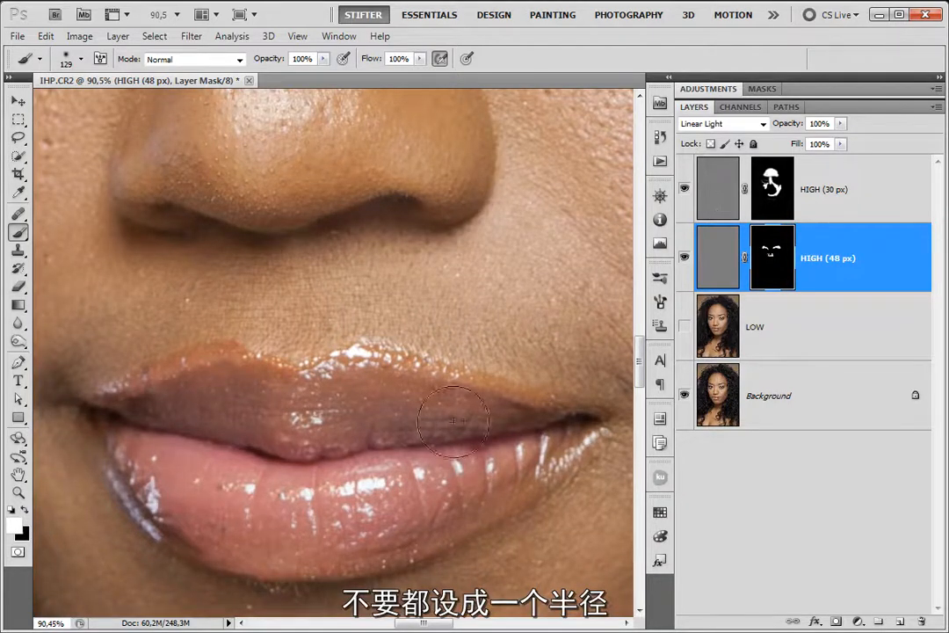
left_click_drag(464, 420, 517, 440)
key("x")
scroll(136, 443, "down", 3)
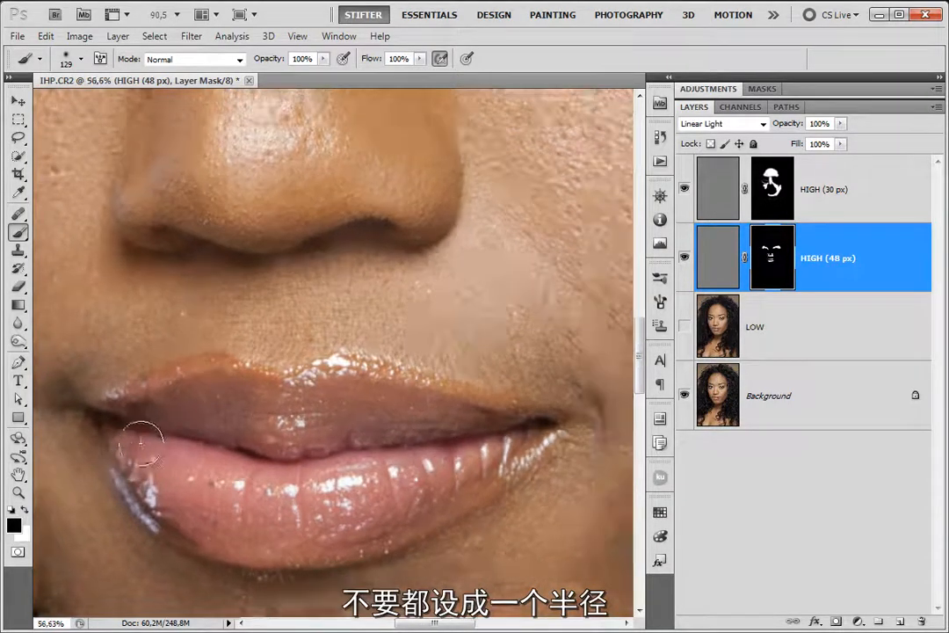
Step: Examine the retouched face from the forehead down to the chin at a reduced zoom
scroll(136, 443, "down", 2)
left_click_drag(440, 406, 505, 505)
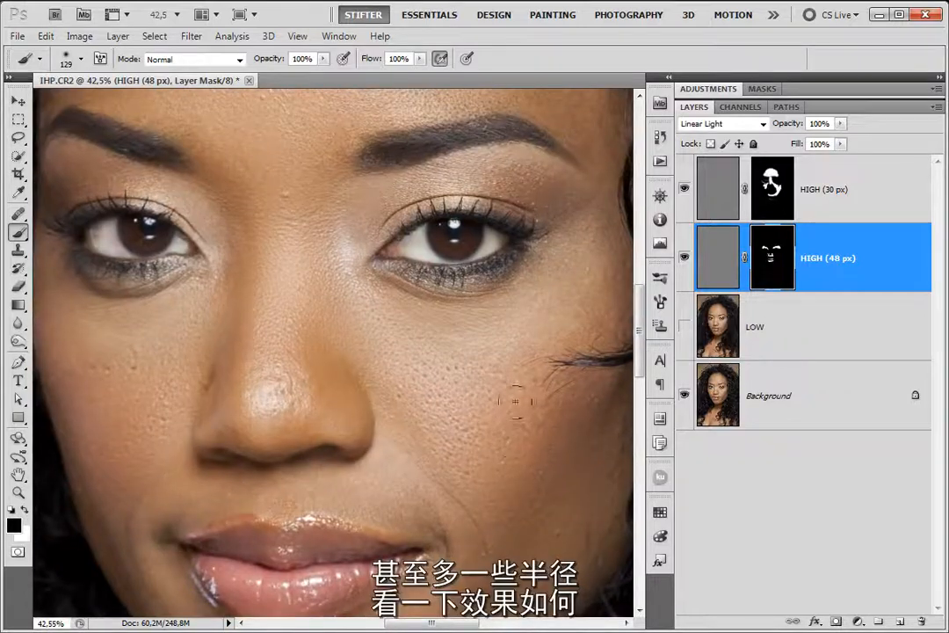
left_click_drag(466, 262, 452, 364)
left_click_drag(447, 466, 446, 477)
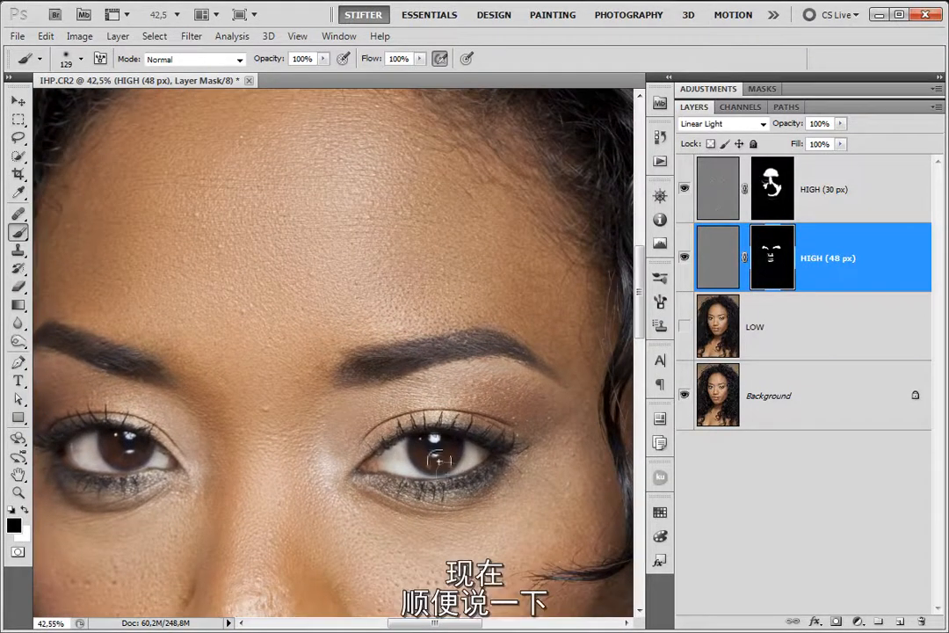
scroll(416, 442, "down", 4)
left_click_drag(444, 519, 375, 305)
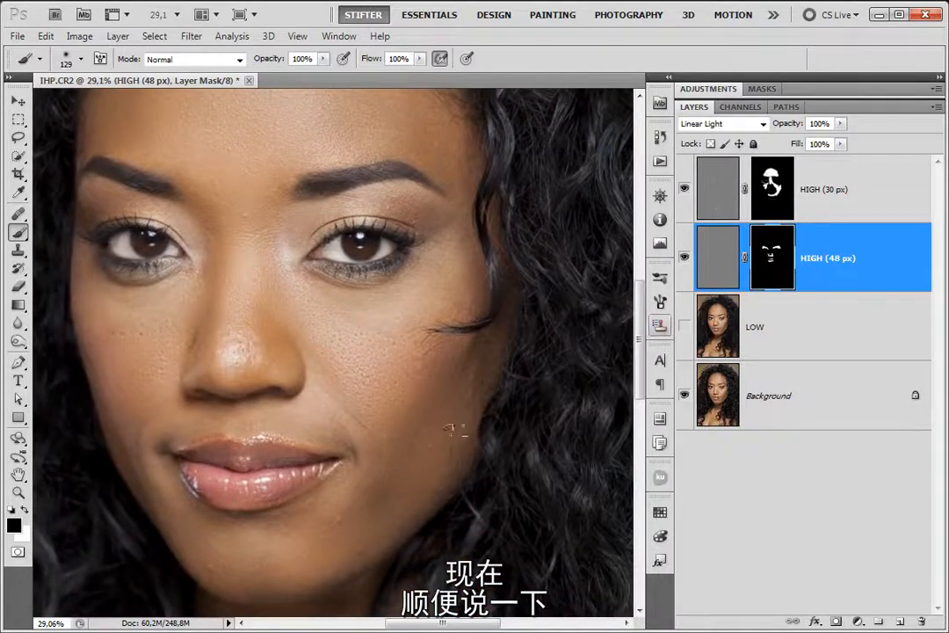
left_click_drag(211, 356, 403, 592)
Step: Paint white with a 159 px brush on the HIGH (48 px) mask along the lower lip's edge, and restore that area with black
left_click_drag(367, 403, 351, 409)
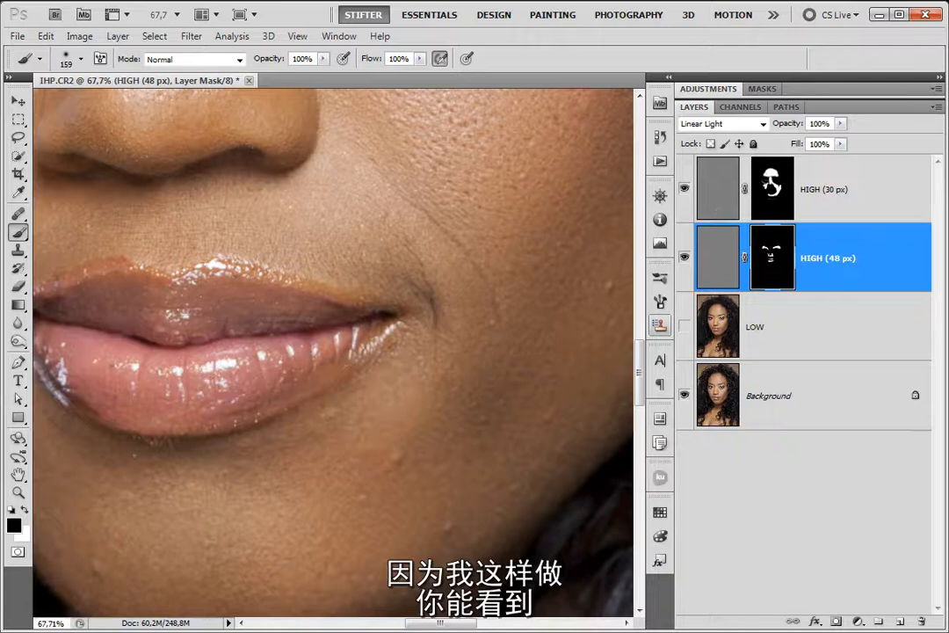
key("x")
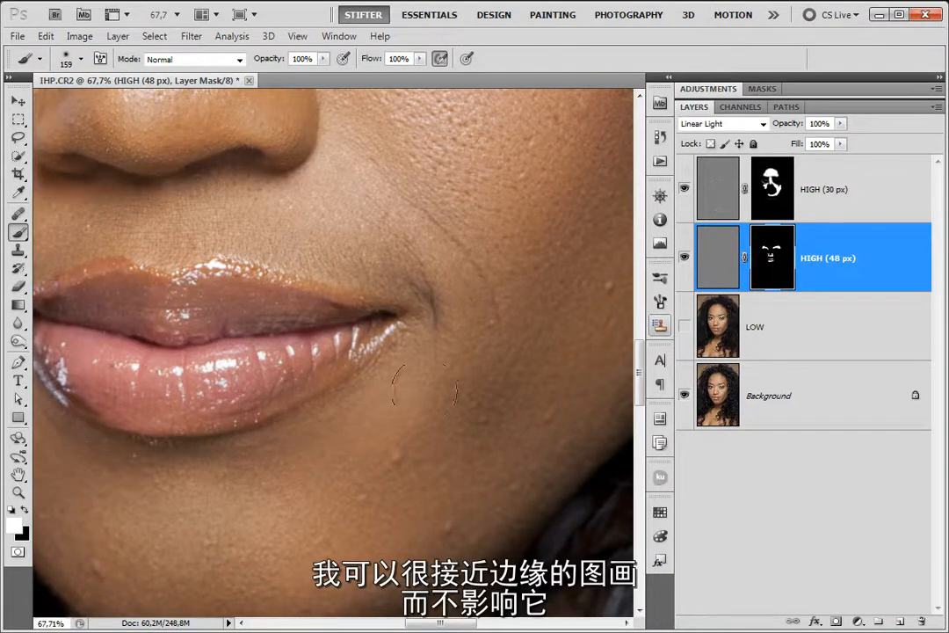
left_click_drag(396, 404, 410, 426)
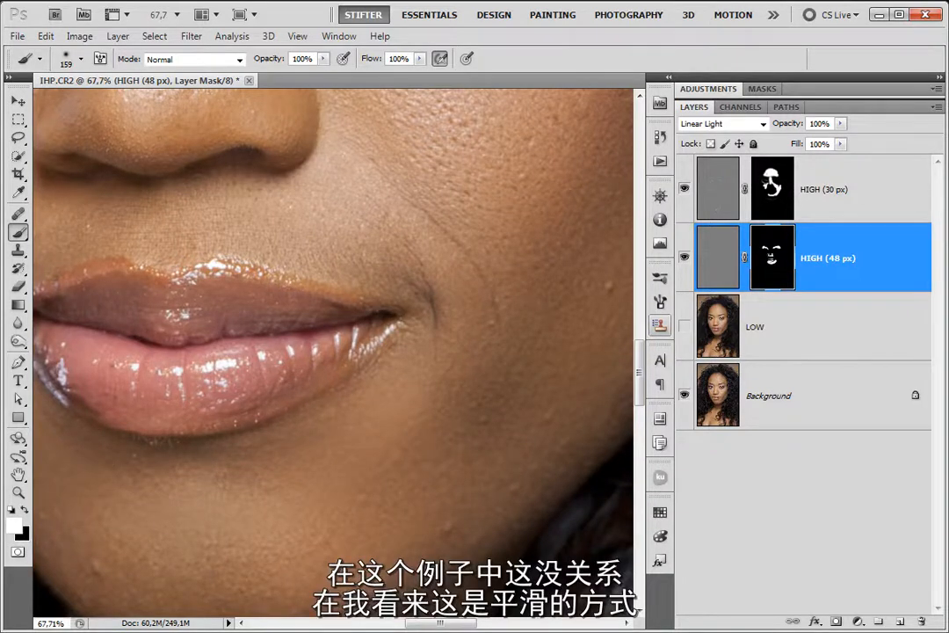
key("x")
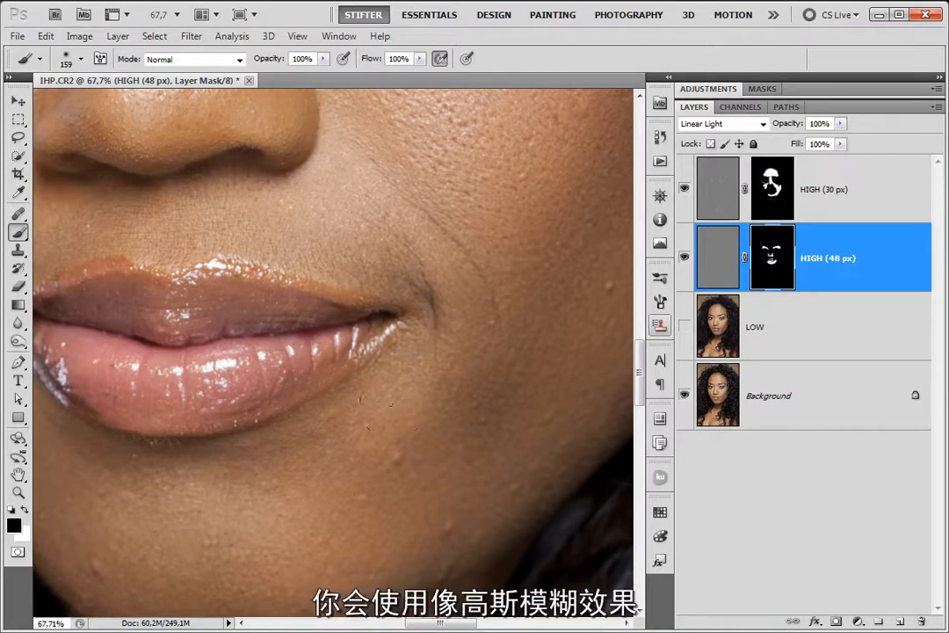
Step: View the whole portrait fitted to the screen and examine the nose, mouth and chin at 50% zoom
left_click(19, 475)
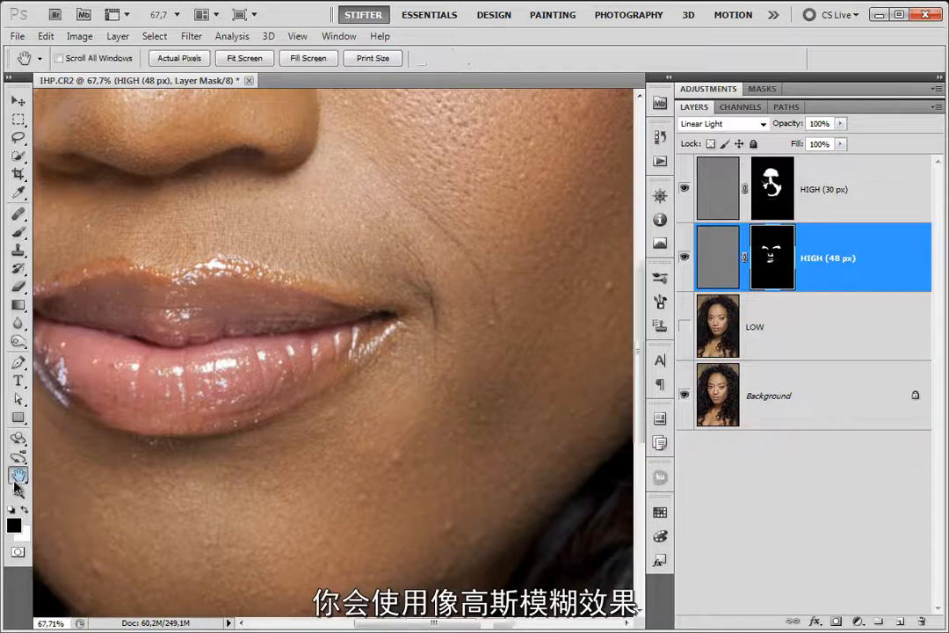
double_click(18, 475)
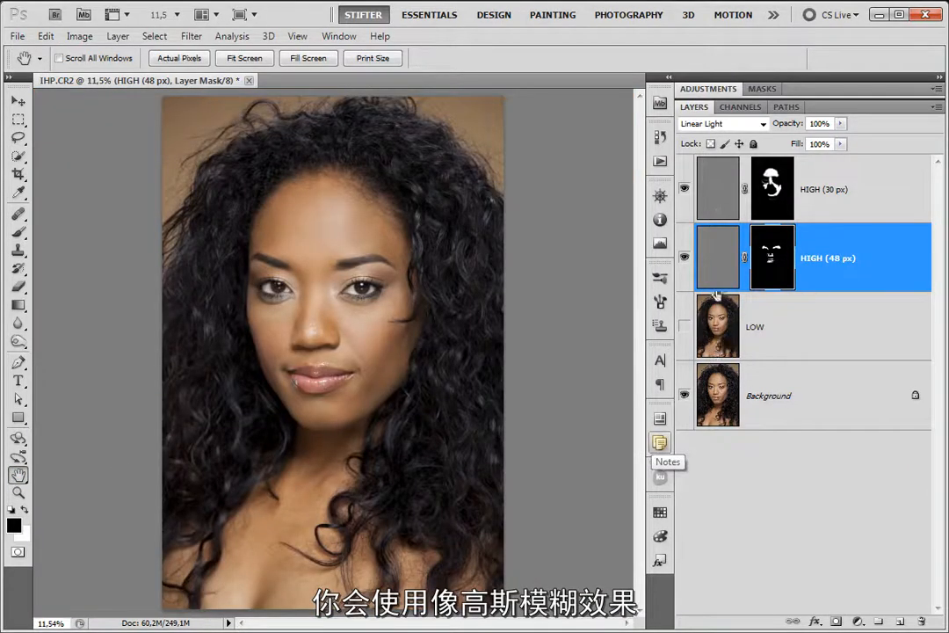
key("ctrl+1")
key("ctrl+minus")
key("ctrl+minus")
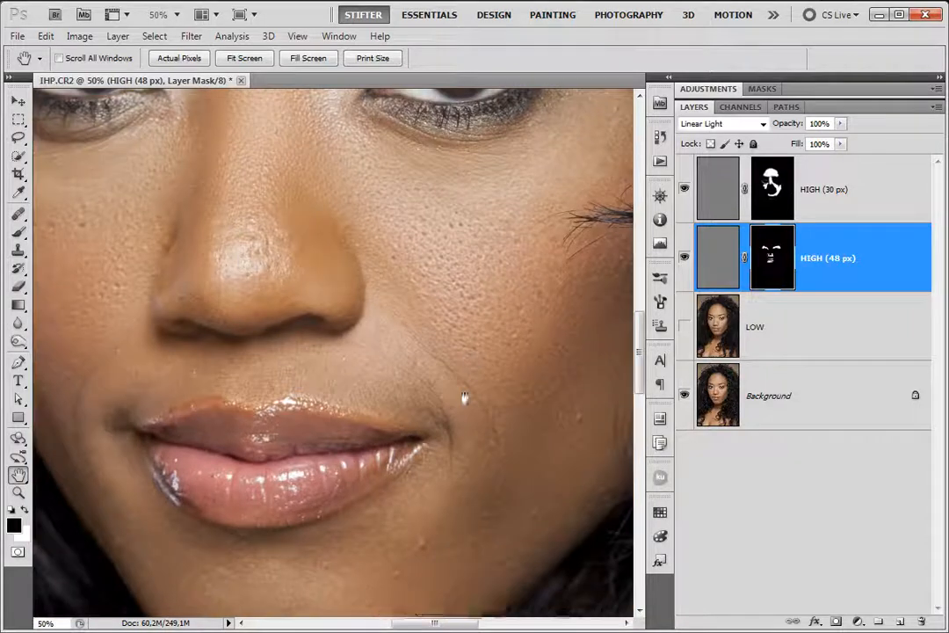
left_click_drag(488, 404, 423, 324)
Step: Delete the hidden LOW layer, keeping both HIGH layers and the Background
left_click(873, 201)
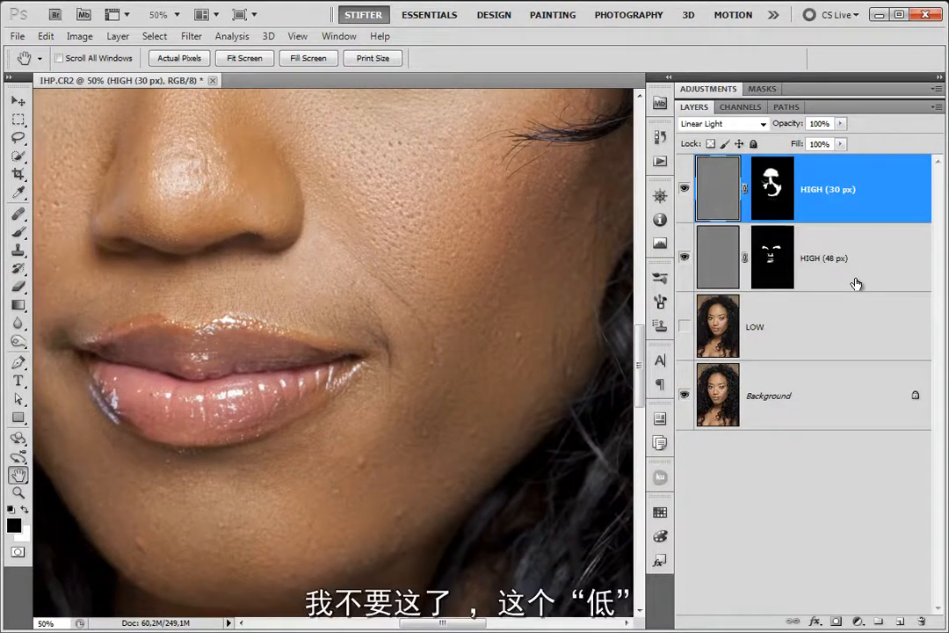
left_click(856, 283, "shift")
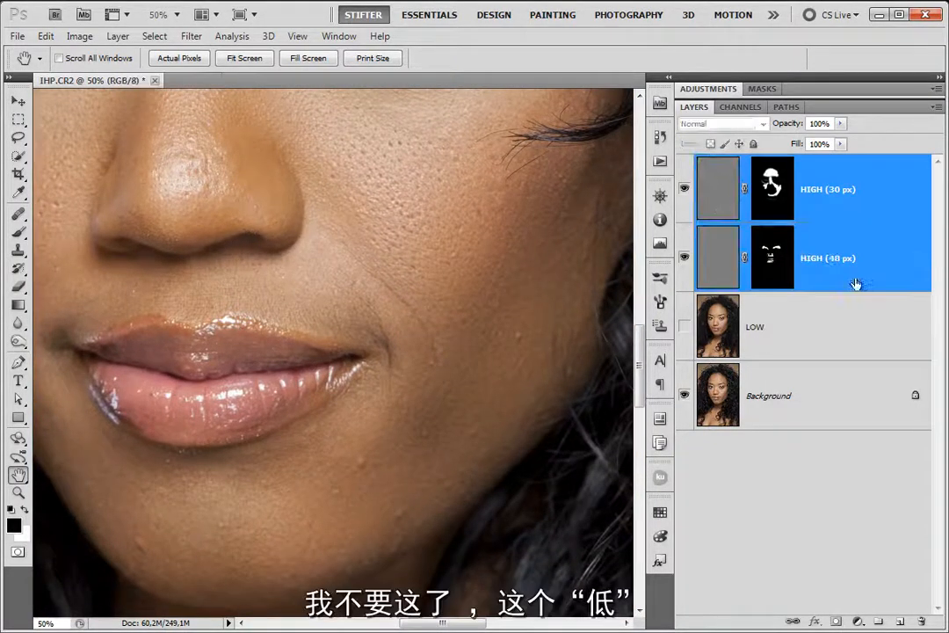
left_click(781, 343)
left_click(922, 622)
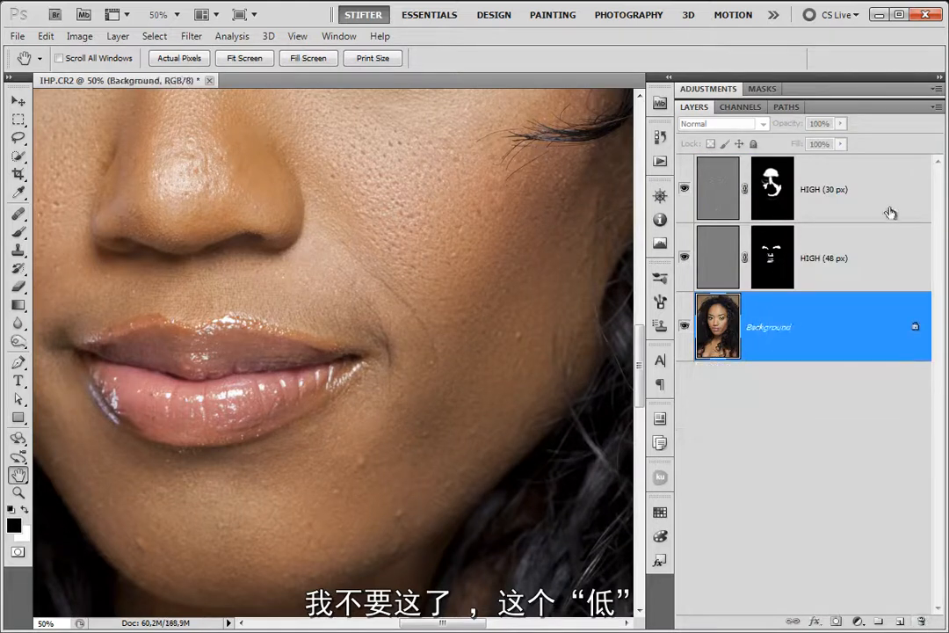
Step: Compare the skin around the mouth and the eye close up with only the Background shown and with all layers shown
left_click(683, 327, "alt")
left_click(683, 327, "alt")
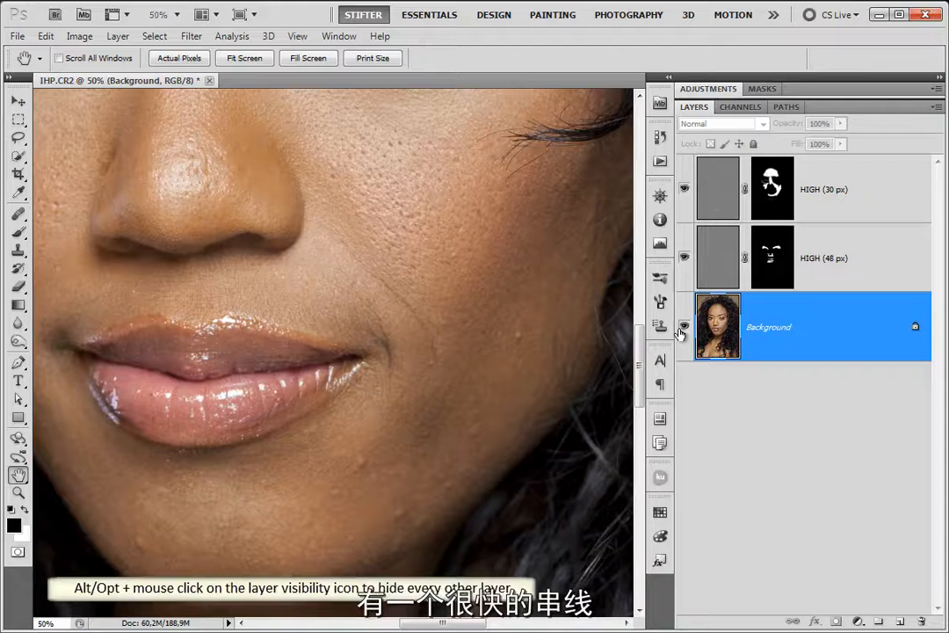
left_click(683, 328, "alt")
left_click(683, 328, "alt")
left_click(683, 328, "alt")
left_click_drag(410, 251, 376, 259)
left_click(684, 328, "alt")
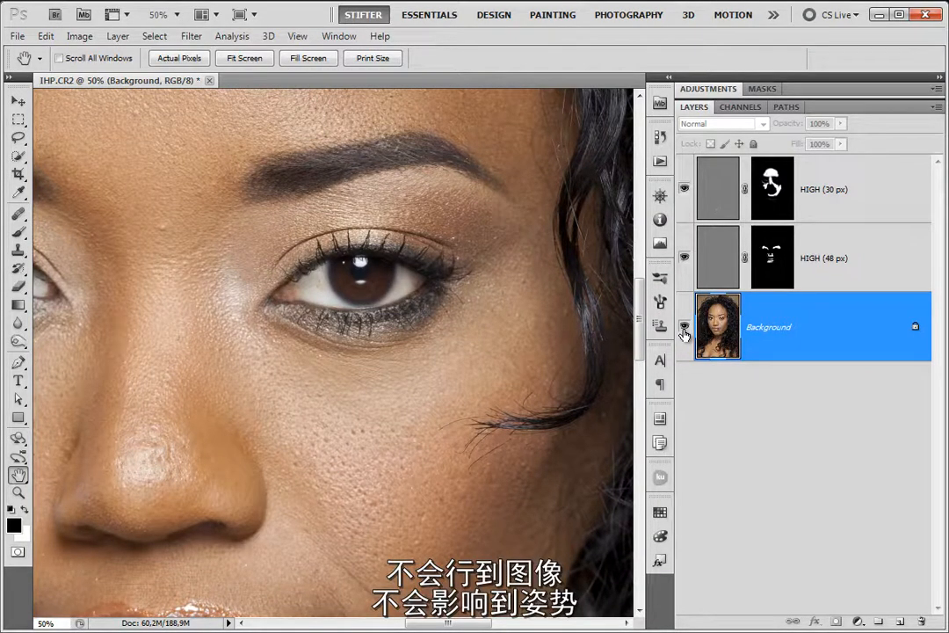
Step: Compare the whole face at 25.7% zoom with and without both HIGH layers, with the HIGH (30 px) layer selected
scroll(233, 396, "down", 5)
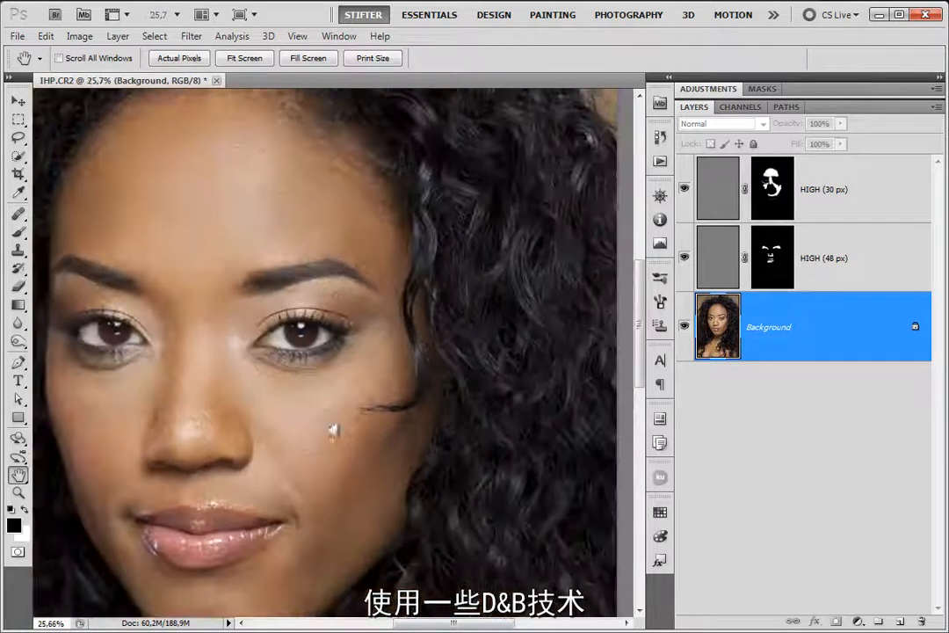
left_click_drag(333, 443, 336, 357)
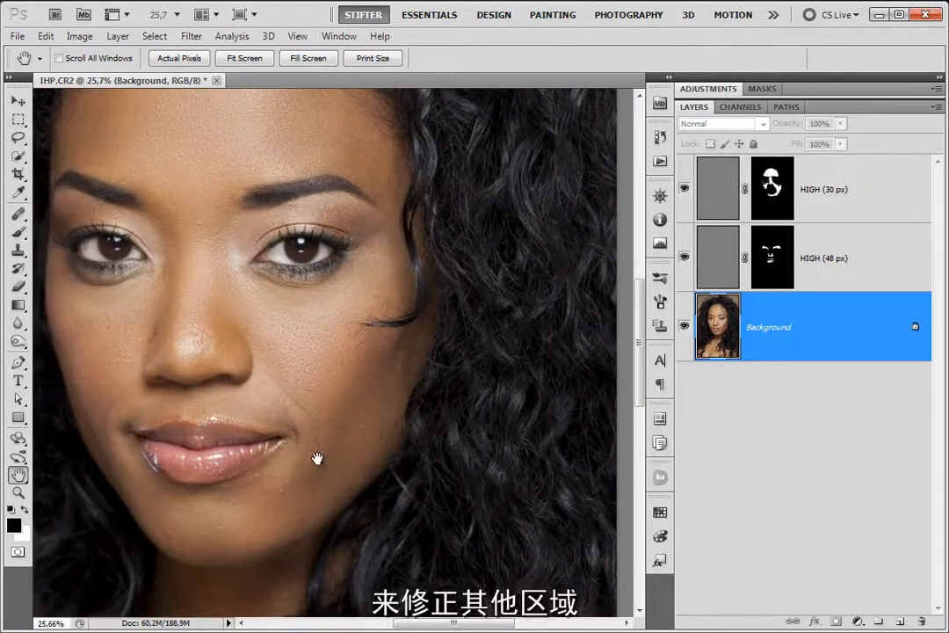
left_click_drag(239, 374, 275, 379)
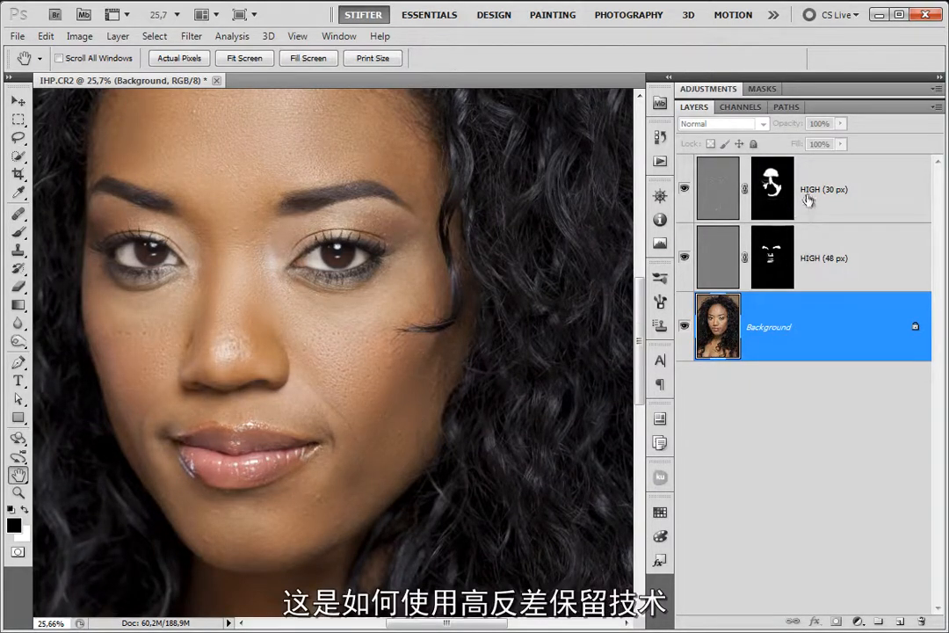
left_click(717, 189)
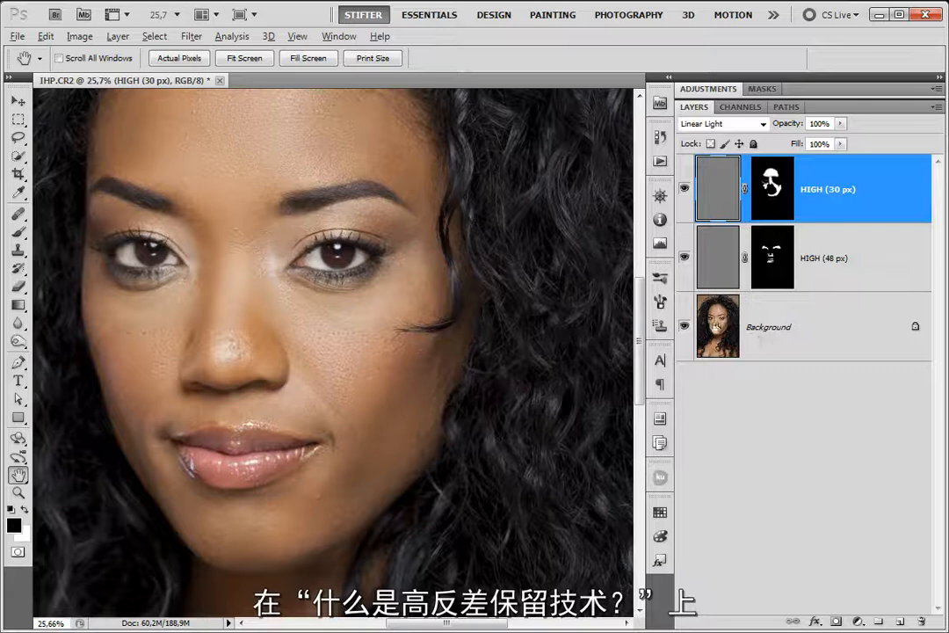
left_click(684, 326, "alt")
left_click(684, 326, "alt")
left_click(684, 326, "alt")
left_click(684, 326, "alt")
left_click(684, 326, "alt")
left_click(685, 326, "alt")
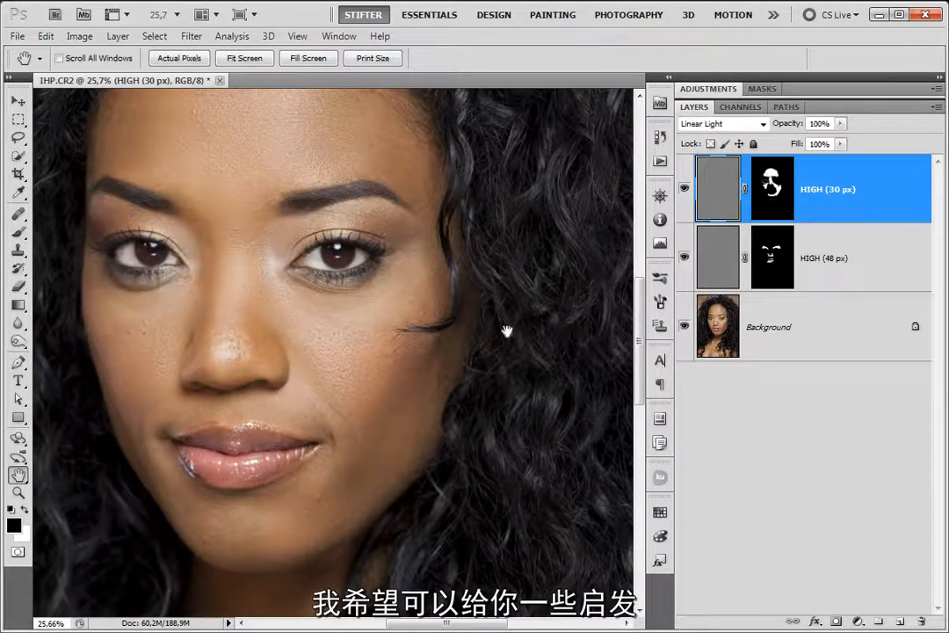